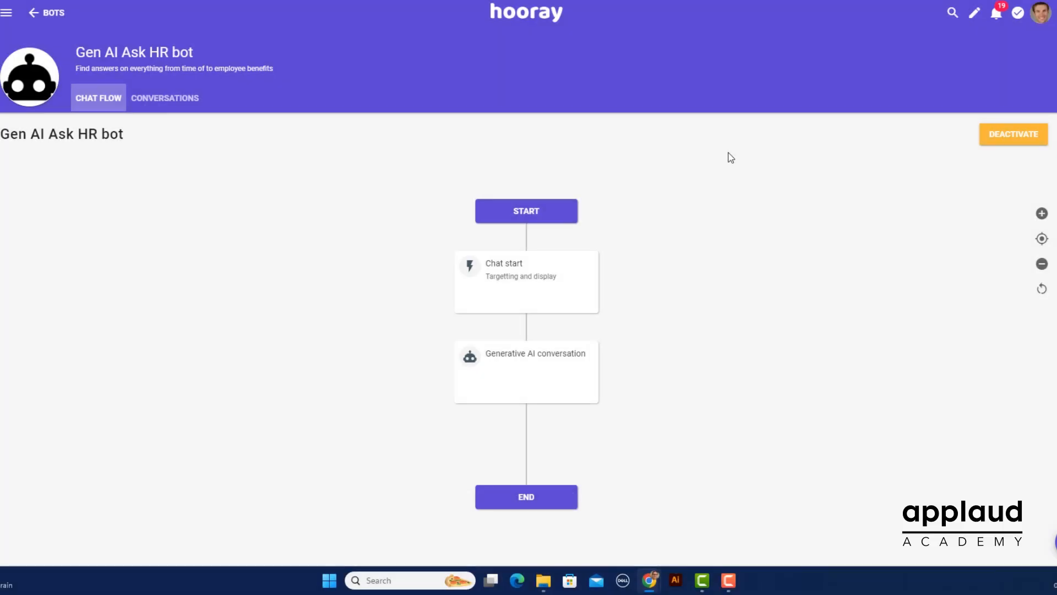
# Open the Gen AI Ask HR bot's settings and review its title, description, searchable models and instructions
pyautogui.click(541, 287)
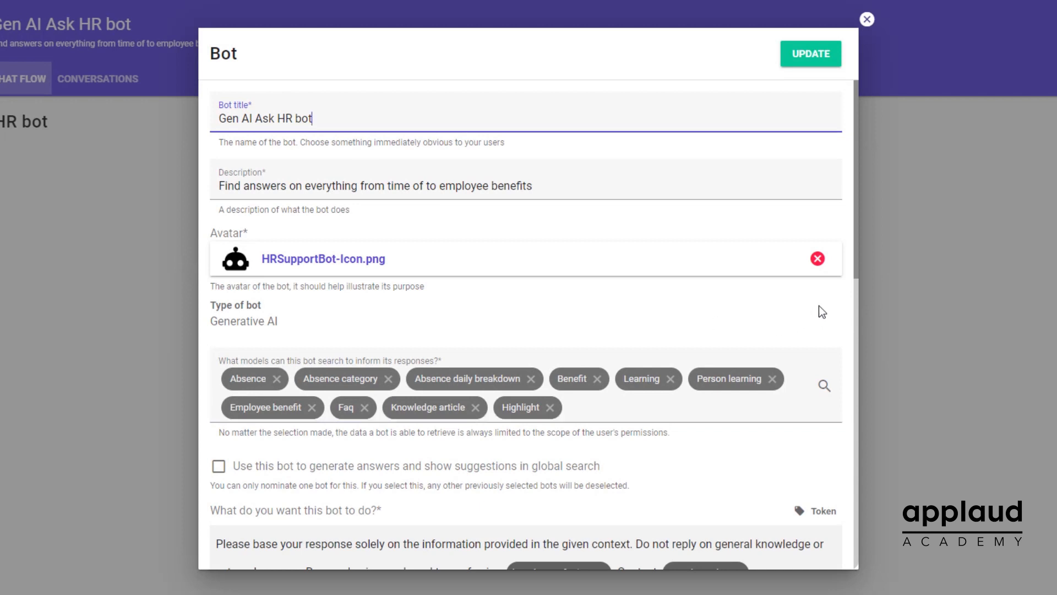
pyautogui.scroll(-4, 834, 296)
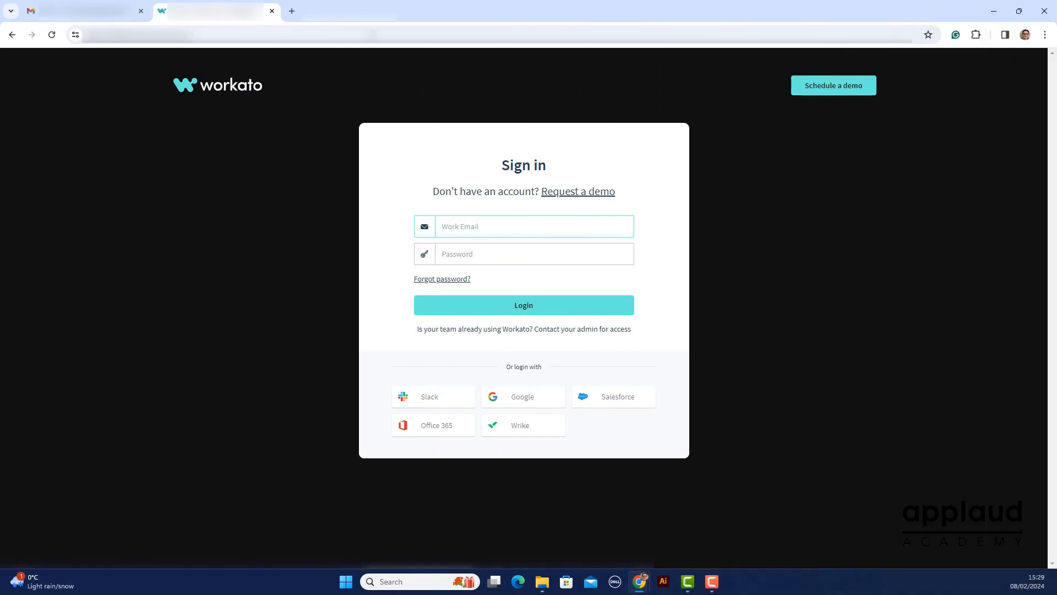
# Sign in to Workato with Google and start a new custom bot on the Workbot platform
pyautogui.click(512, 400)
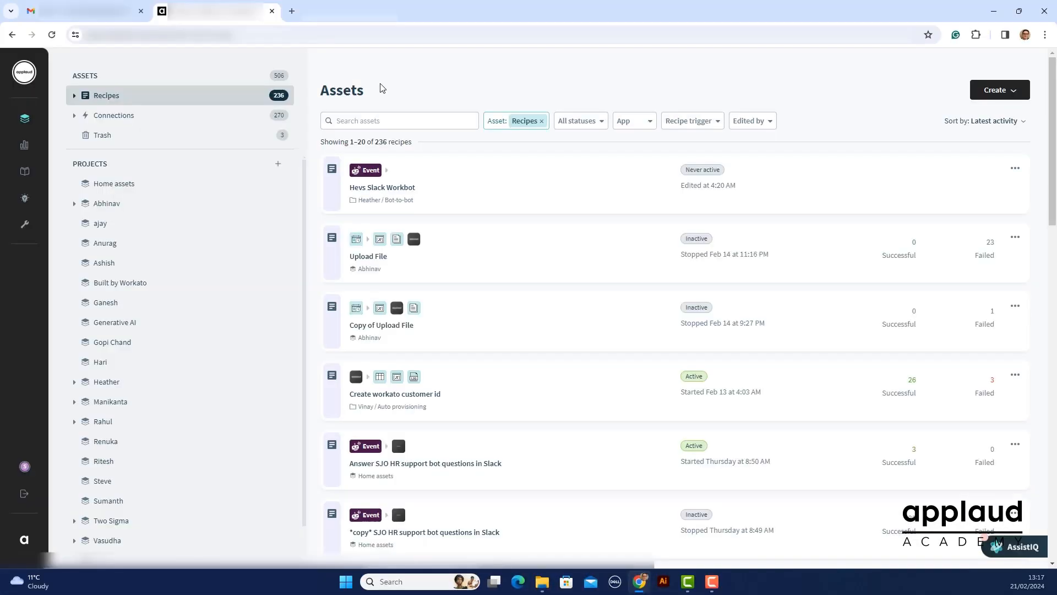
pyautogui.moveTo(18, 208)
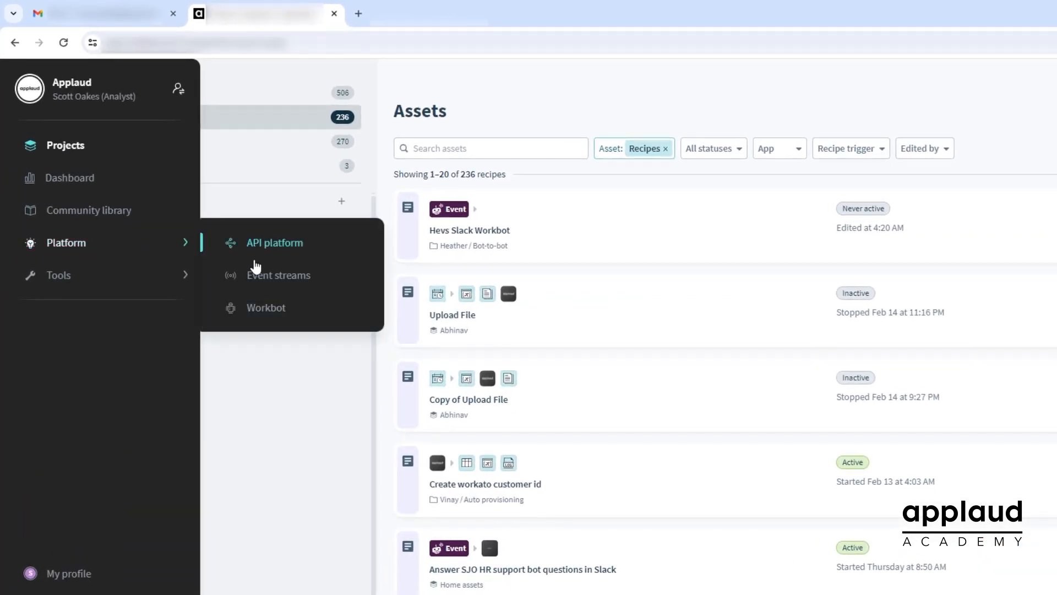
pyautogui.click(250, 308)
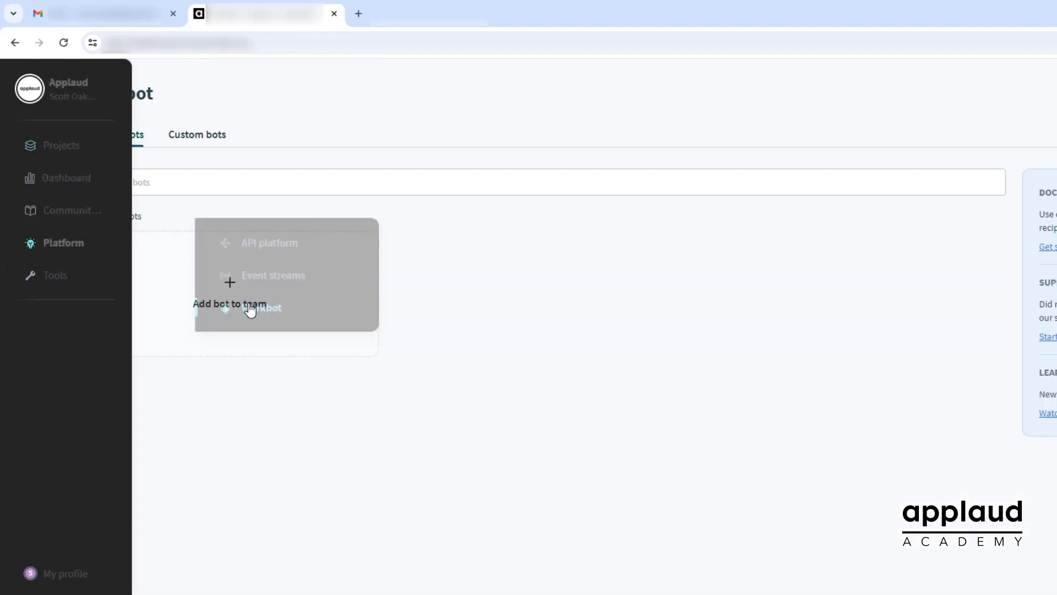
pyautogui.click(221, 144)
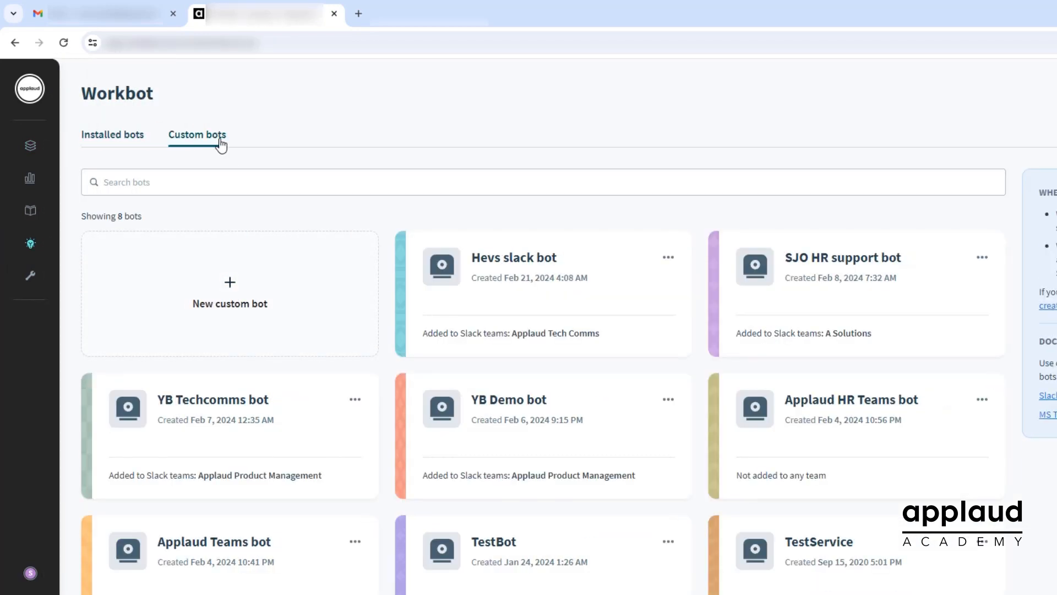
pyautogui.click(225, 298)
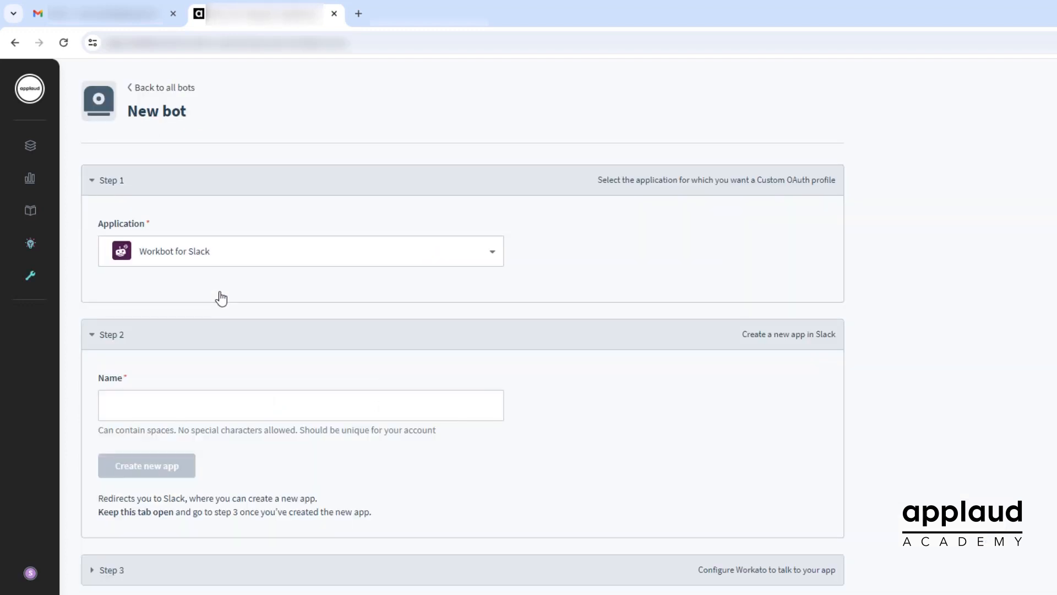
# Set the bot's application to Workbot for Slack, name it "SJO HR support bot" and create a new app for it
pyautogui.click(222, 254)
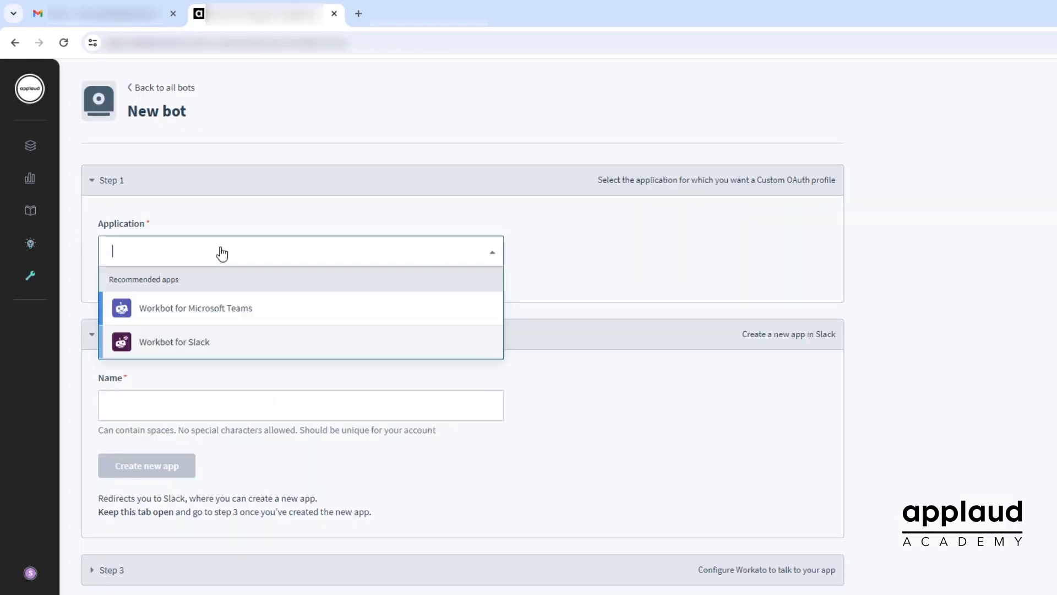
pyautogui.click(204, 341)
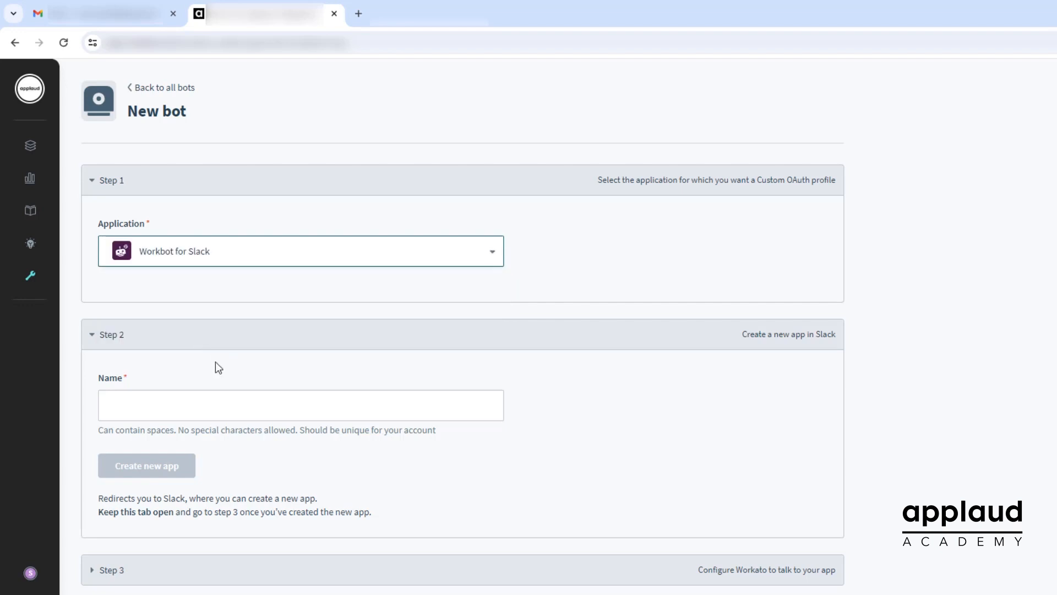
pyautogui.click(239, 405)
pyautogui.write('SJO HR sup')
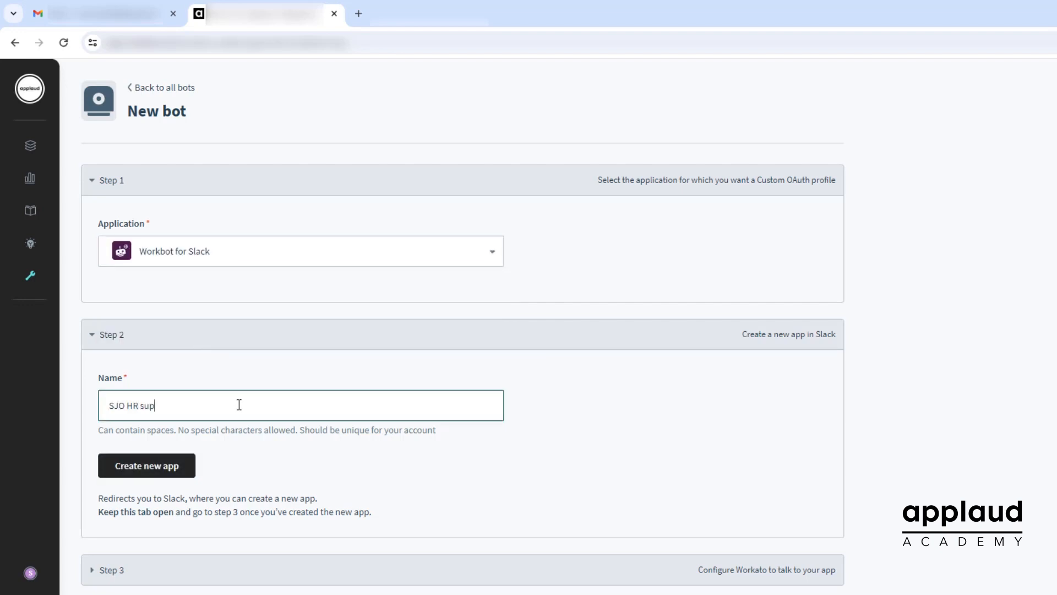
pyautogui.write('port bot')
pyautogui.click(163, 472)
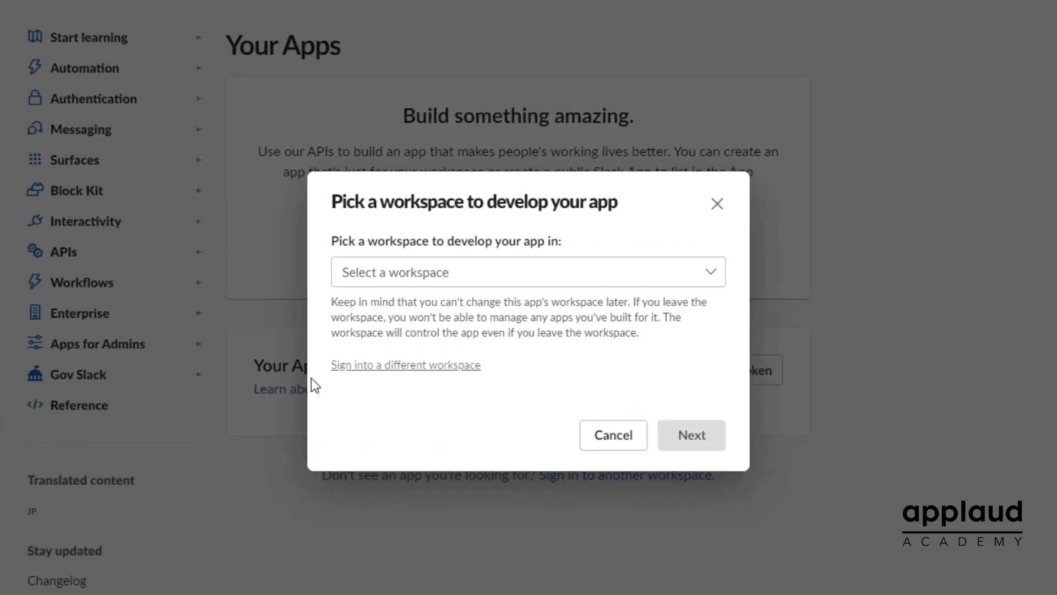
# Choose A Solutions as the development workspace, review the OAuth, features and settings summaries, and create the Slack app
pyautogui.click(510, 272)
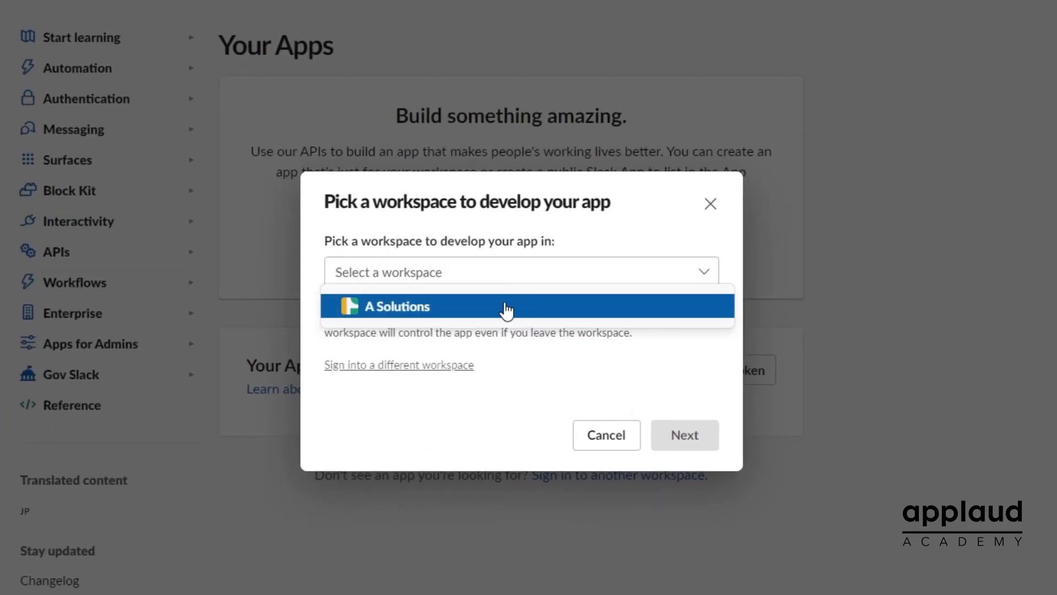
pyautogui.click(506, 311)
pyautogui.click(685, 434)
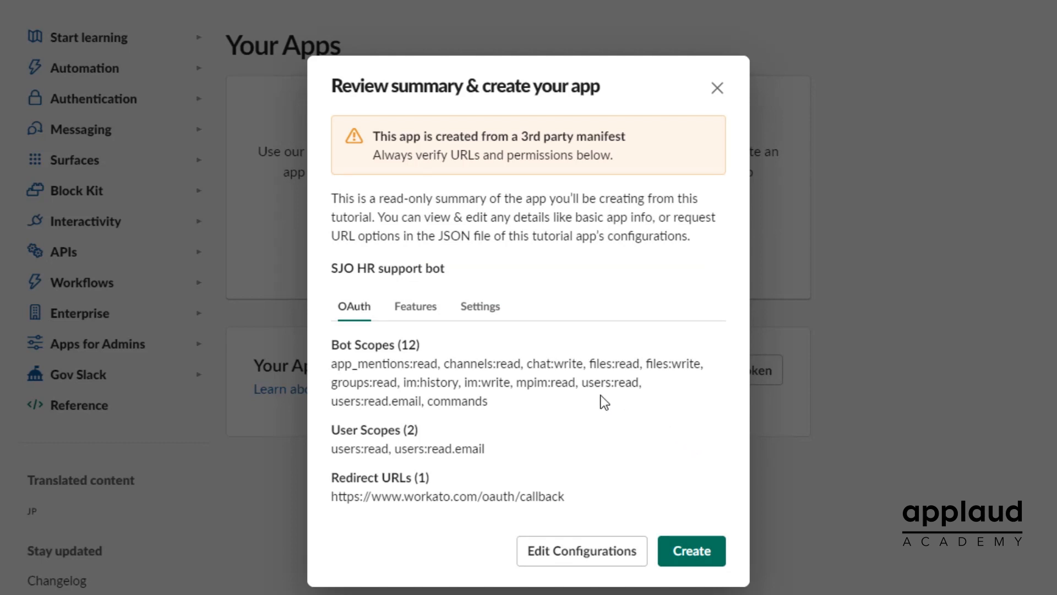
pyautogui.click(417, 308)
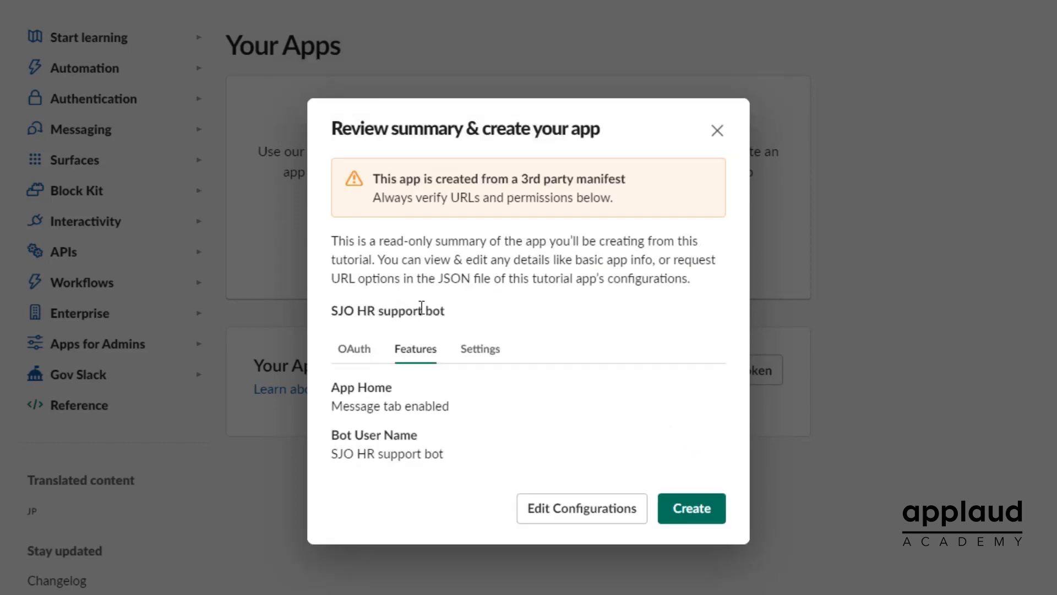
pyautogui.click(482, 353)
pyautogui.click(361, 365)
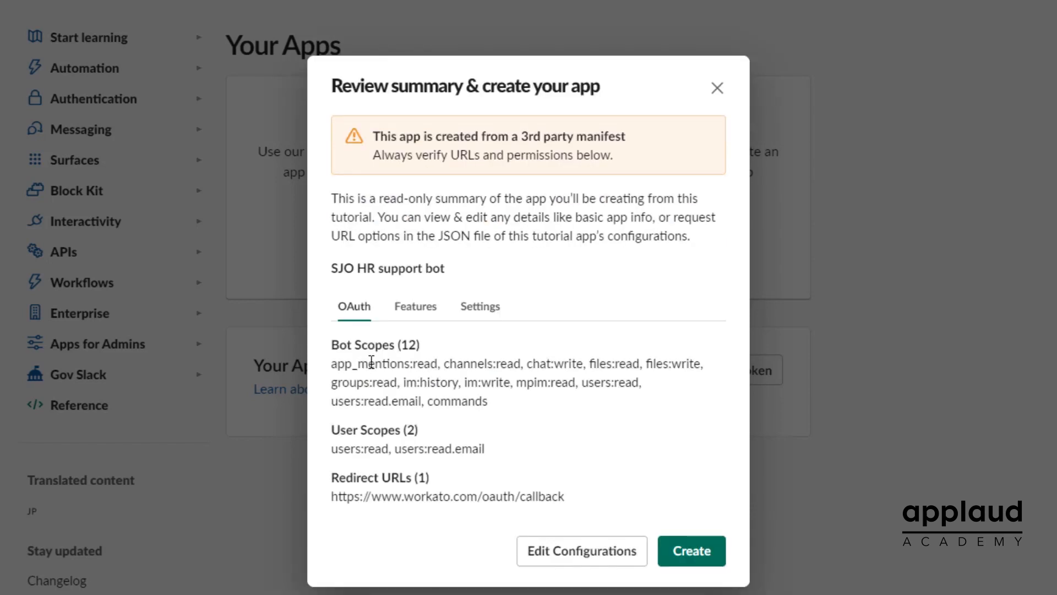
pyautogui.click(691, 549)
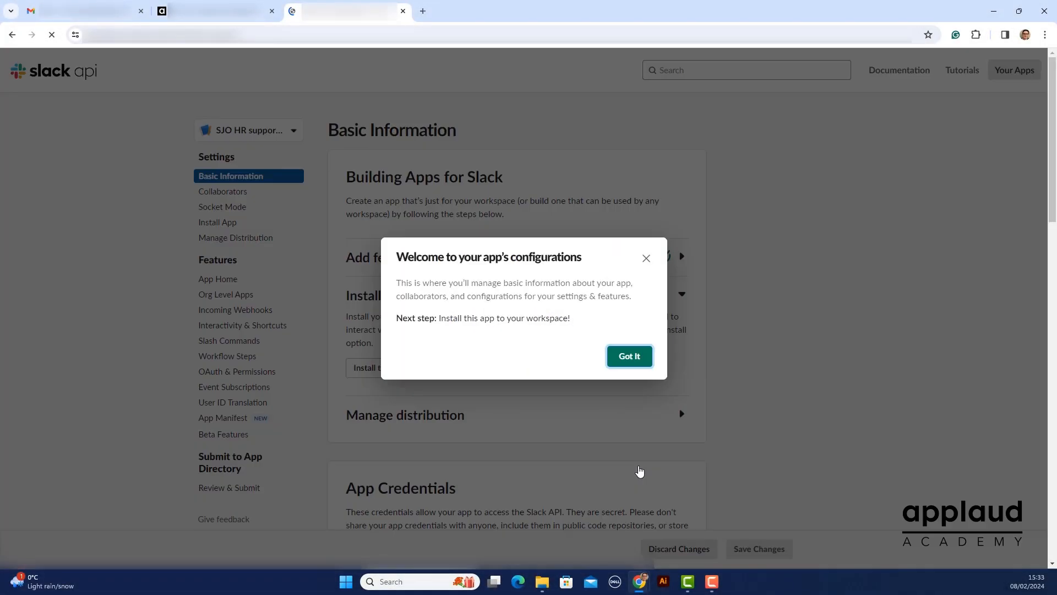
pyautogui.click(631, 358)
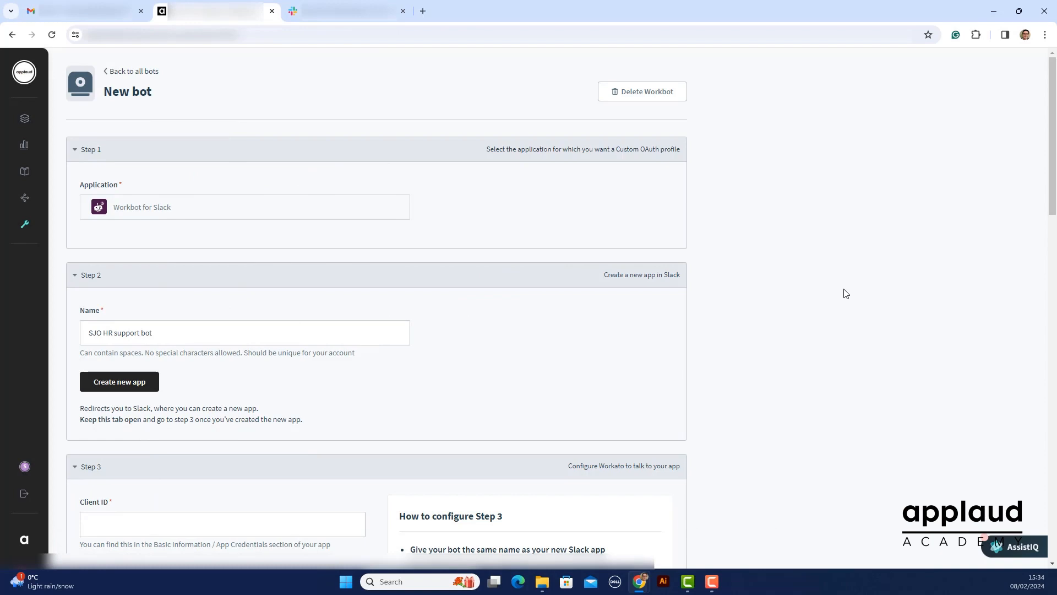
# Copy the client ID from the new Slack app's credentials
pyautogui.scroll(-6, 845, 294)
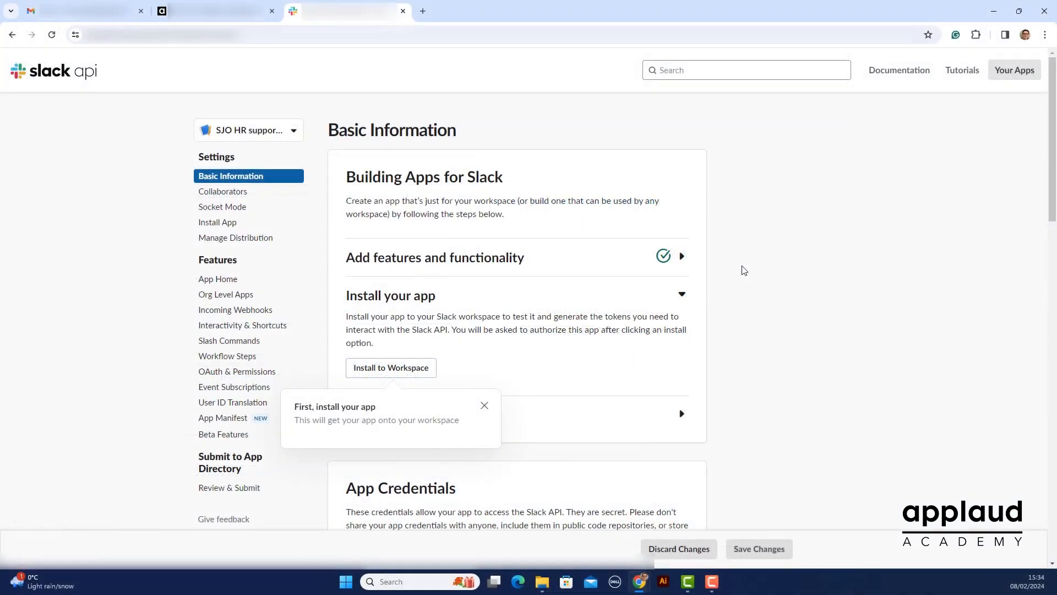
pyautogui.scroll(-7, 744, 270)
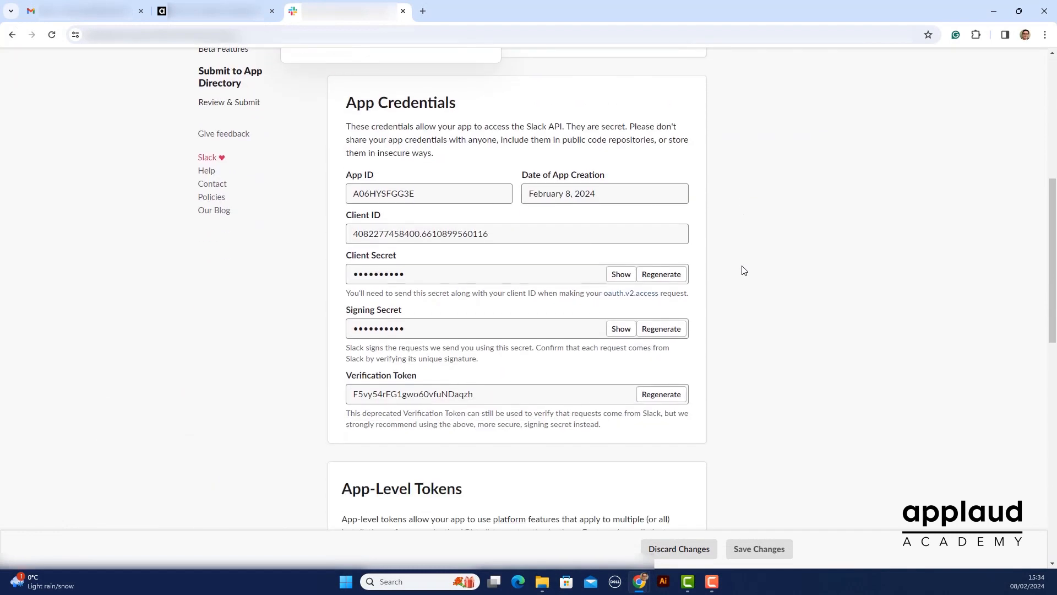
pyautogui.scroll(-1, 744, 270)
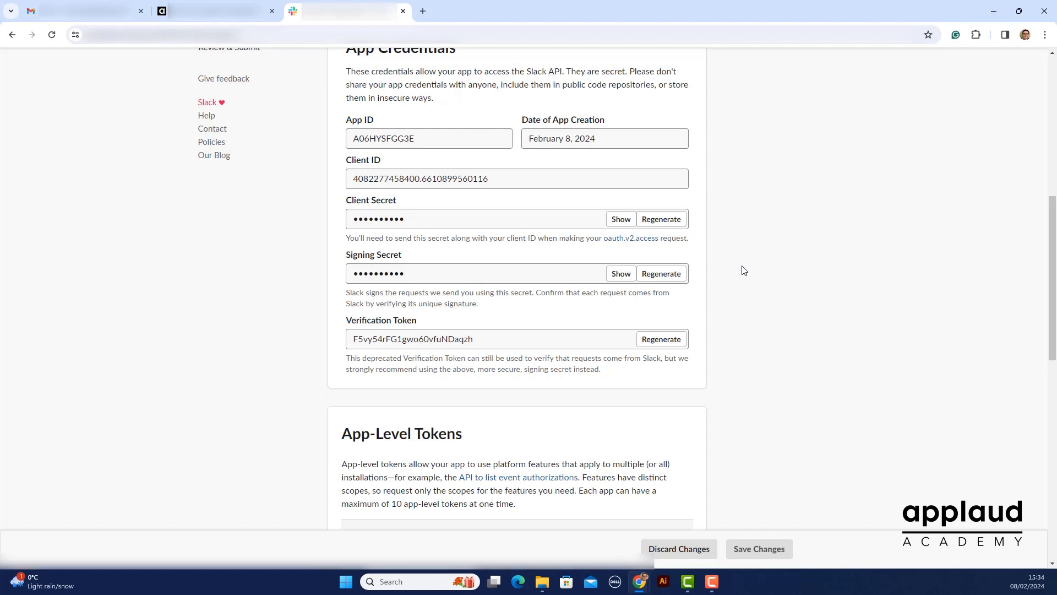
pyautogui.click(493, 182)
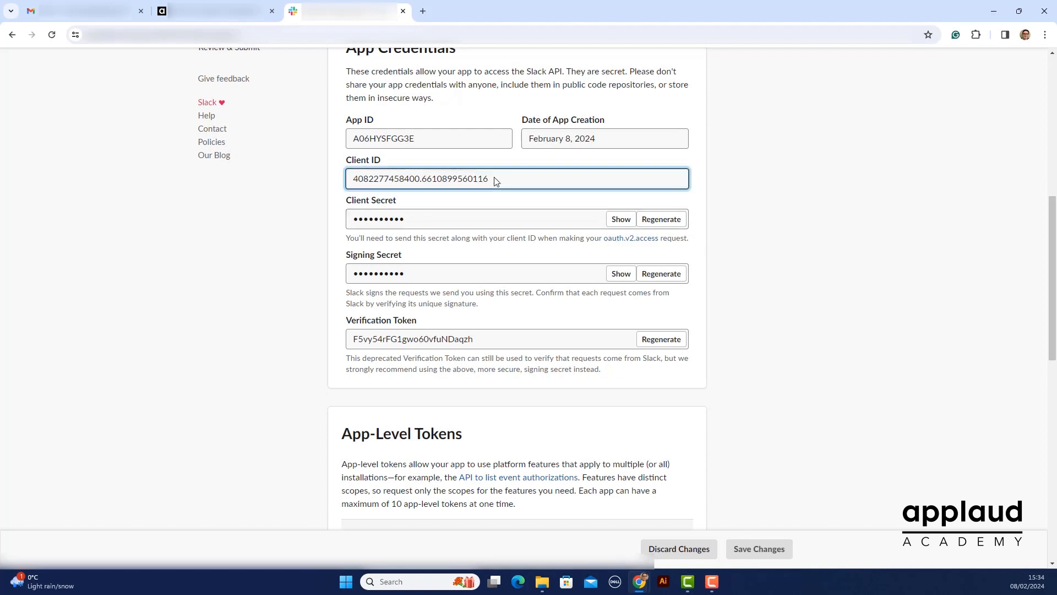
pyautogui.moveTo(488, 180); pyautogui.dragTo(352, 180)
pyautogui.rightClick(351, 182)
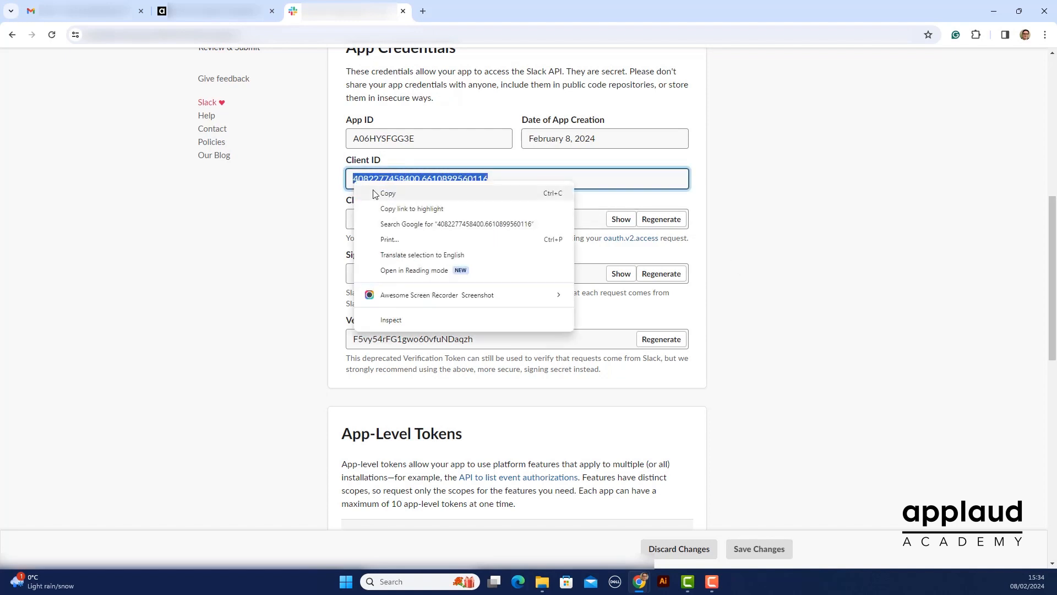
pyautogui.click(373, 192)
# Fill in the Workato bot's client ID, client secret and signing secret with the Slack app's credentials and save the configuration
pyautogui.click(215, 12)
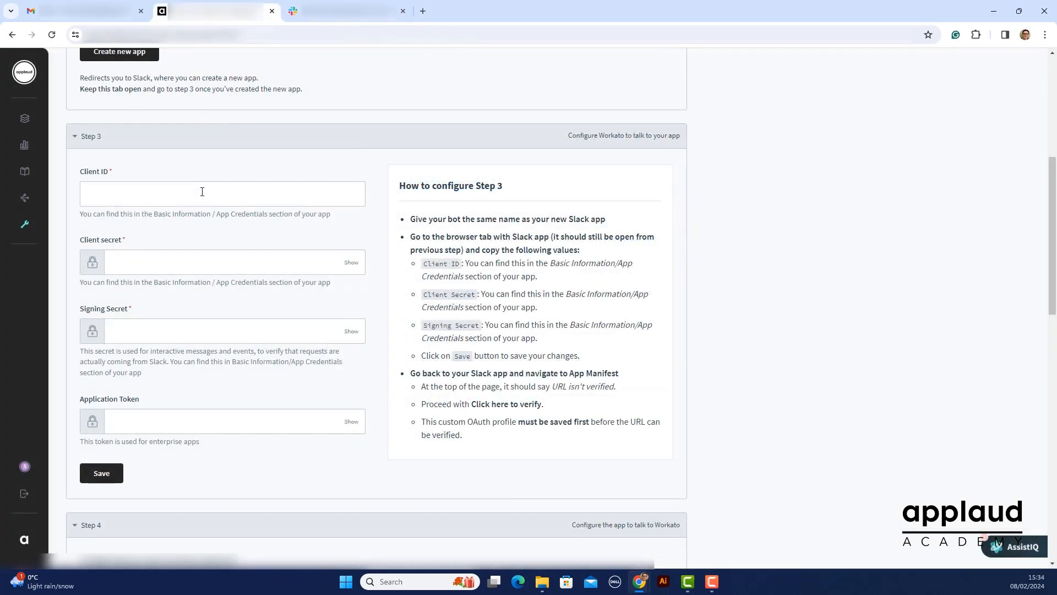
pyautogui.click(202, 192)
pyautogui.hotkey('ctrl', 'v')
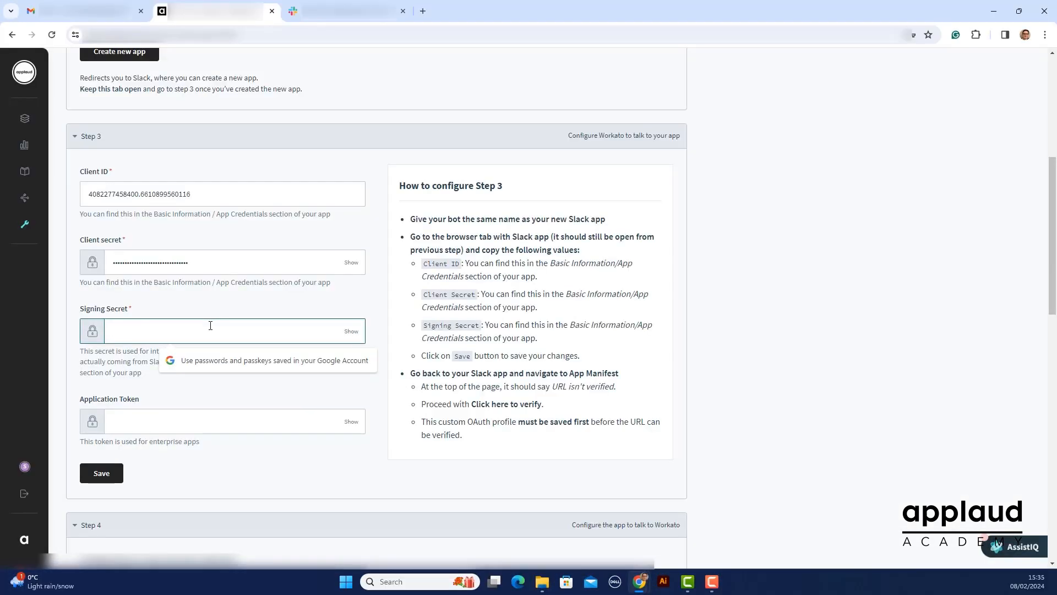
pyautogui.hotkey('ctrl', 'v')
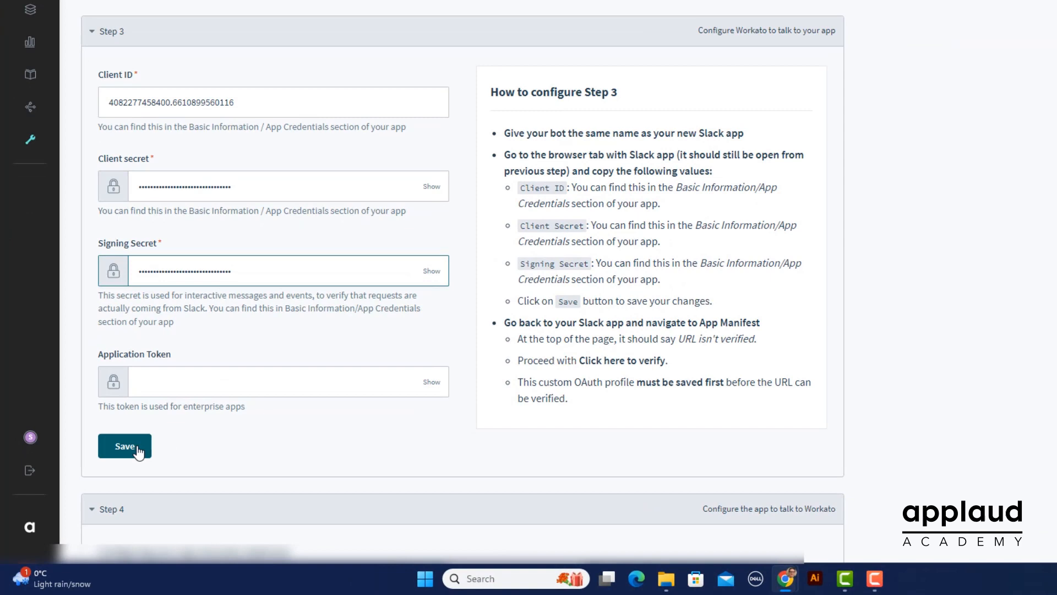
pyautogui.click(137, 451)
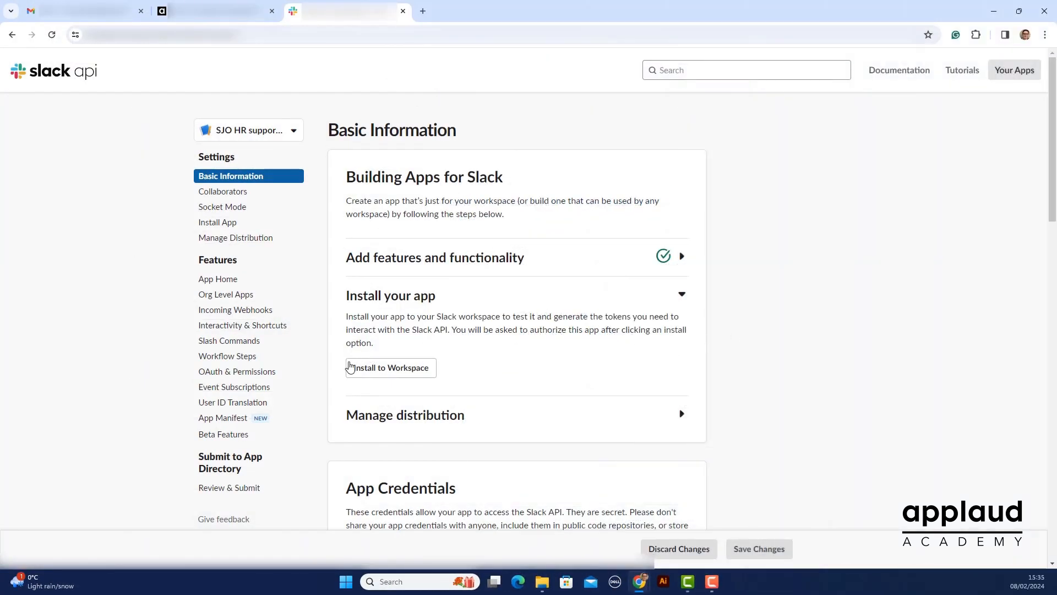
# Verify the event subscription request URL in the Slack app's manifest and install the app to the A Solutions workspace, allowing its permissions
pyautogui.click(223, 418)
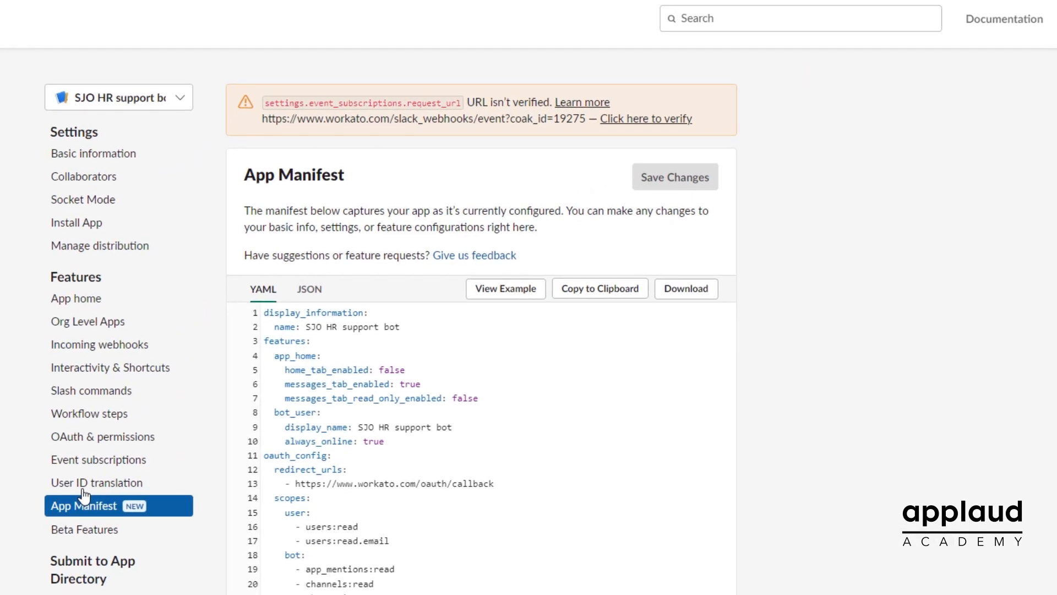
pyautogui.click(641, 122)
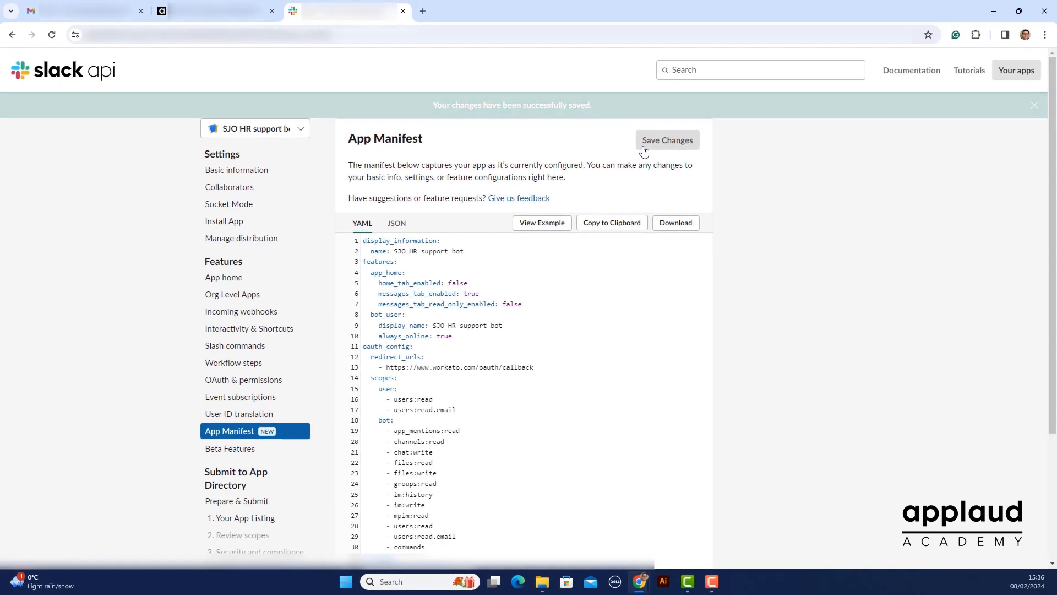
pyautogui.click(228, 171)
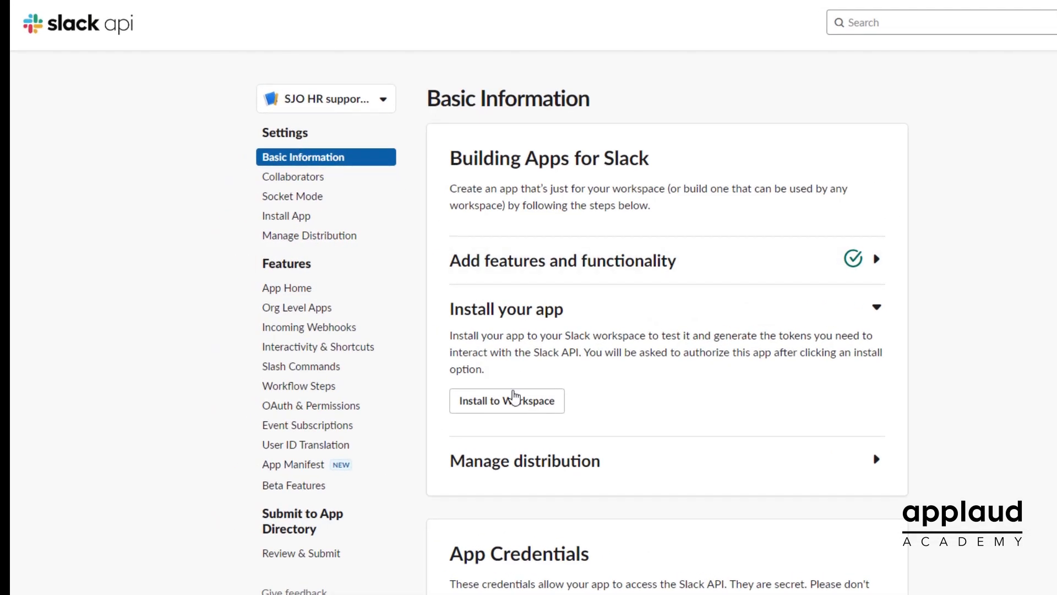
pyautogui.click(516, 404)
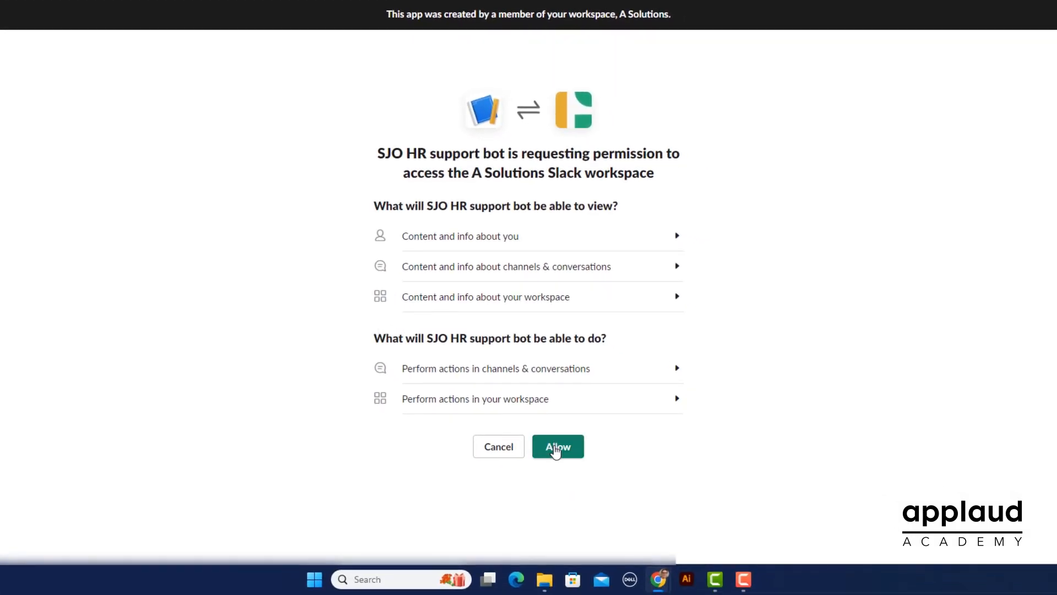
pyautogui.click(556, 450)
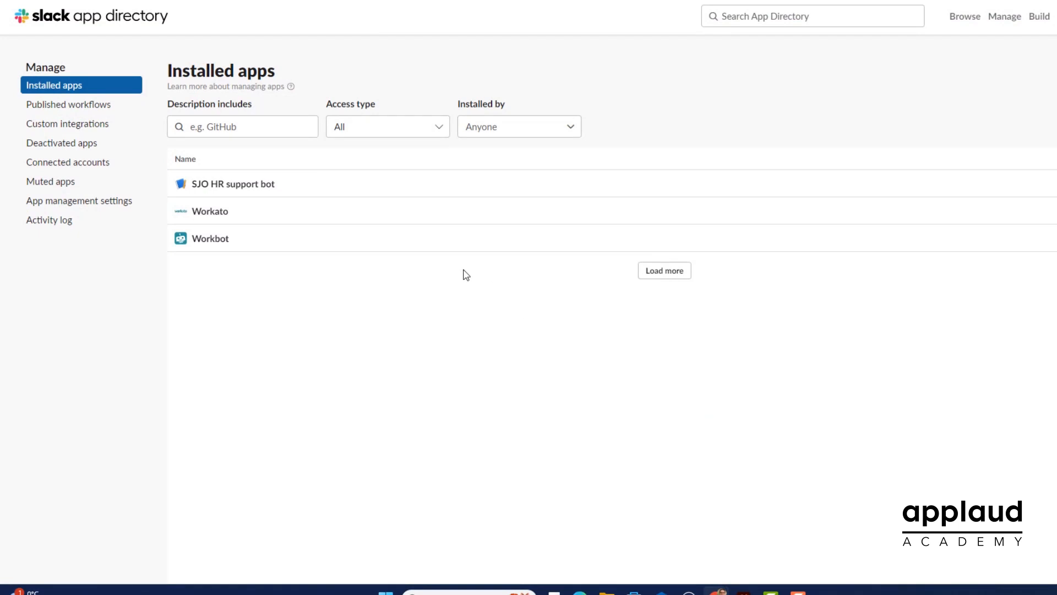
# Open the installed SJO HR support bot's page in the Slack App Directory and launch the bot in Slack
pyautogui.click(236, 185)
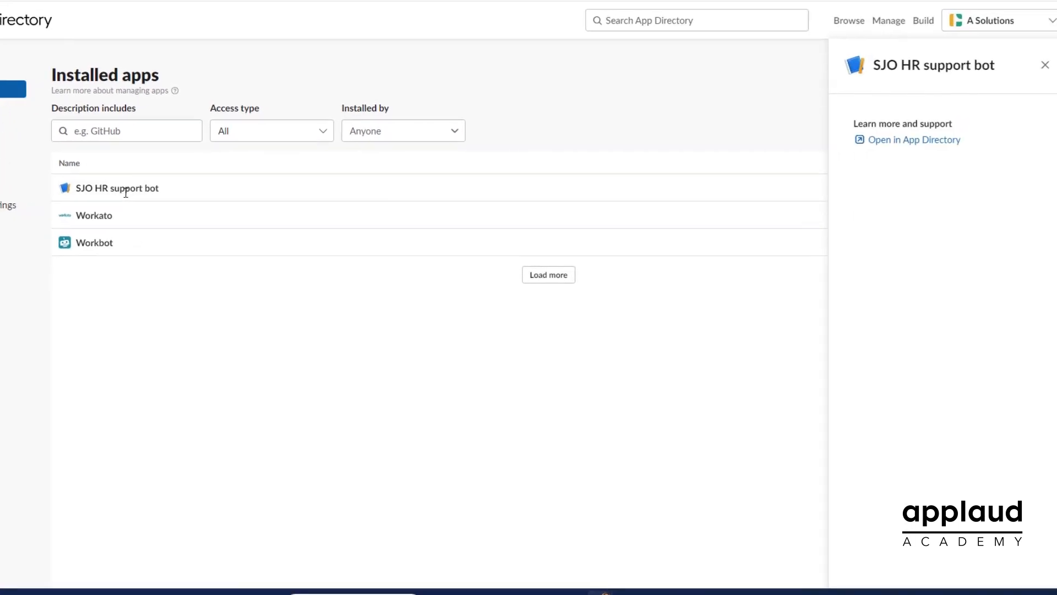
pyautogui.click(893, 143)
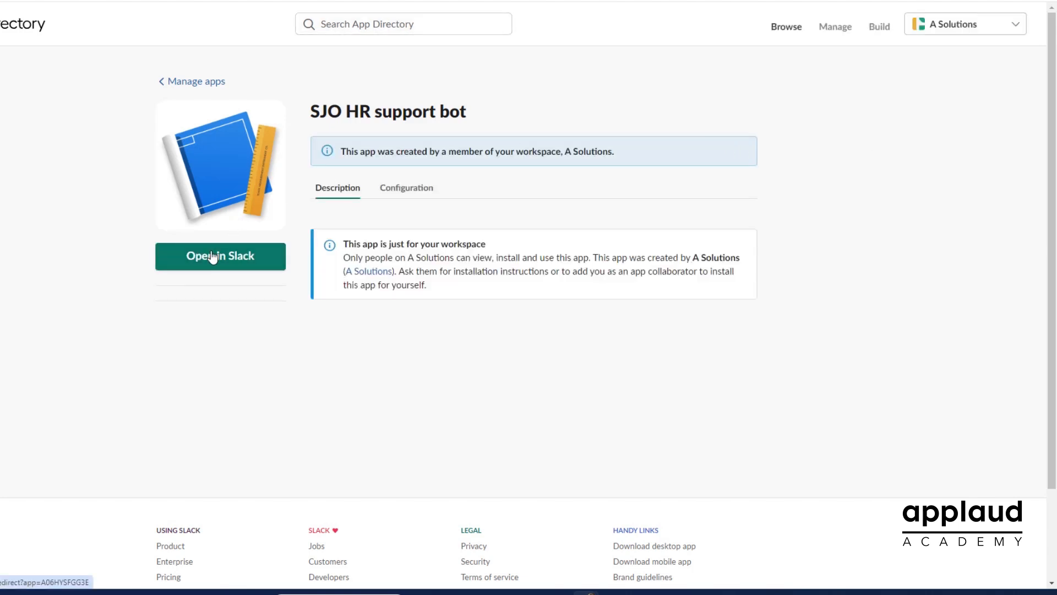
pyautogui.click(213, 258)
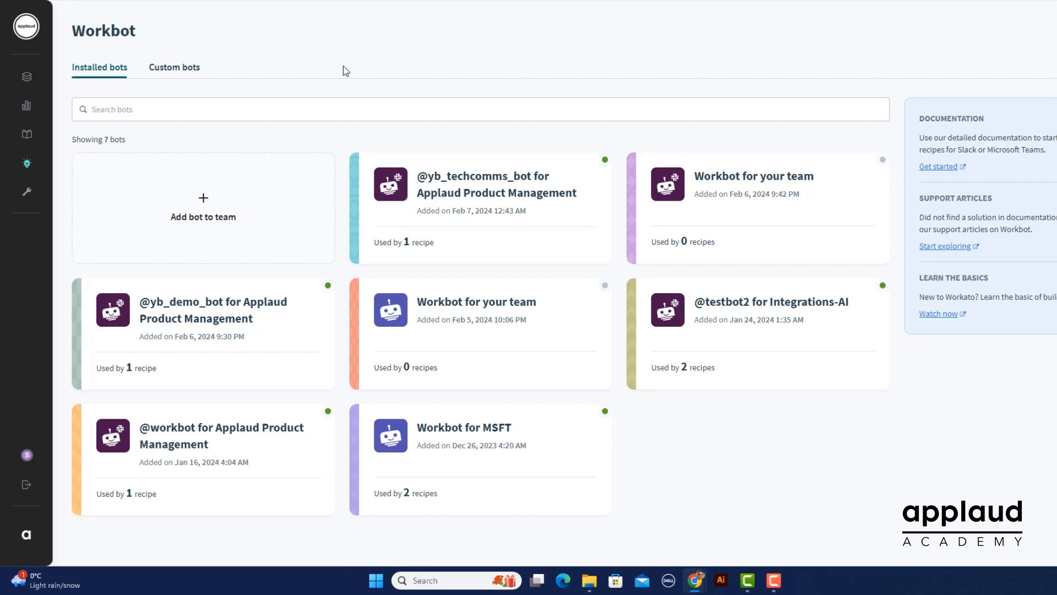
# Add the SJO HR support bot to a team, naming its connection "SJO HR support bot" and locating it in Home assets
pyautogui.click(225, 231)
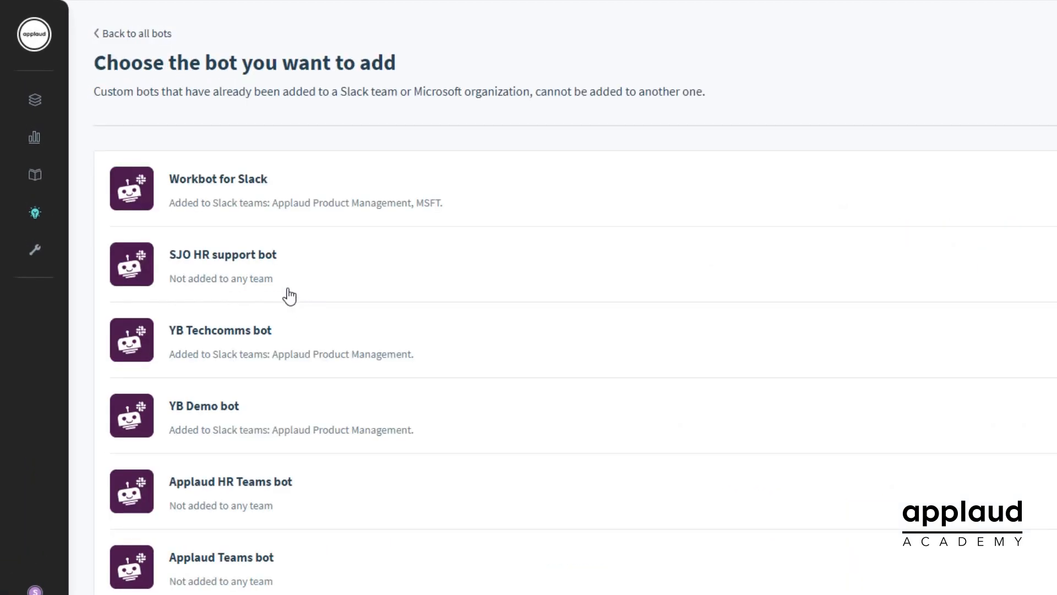
pyautogui.click(254, 278)
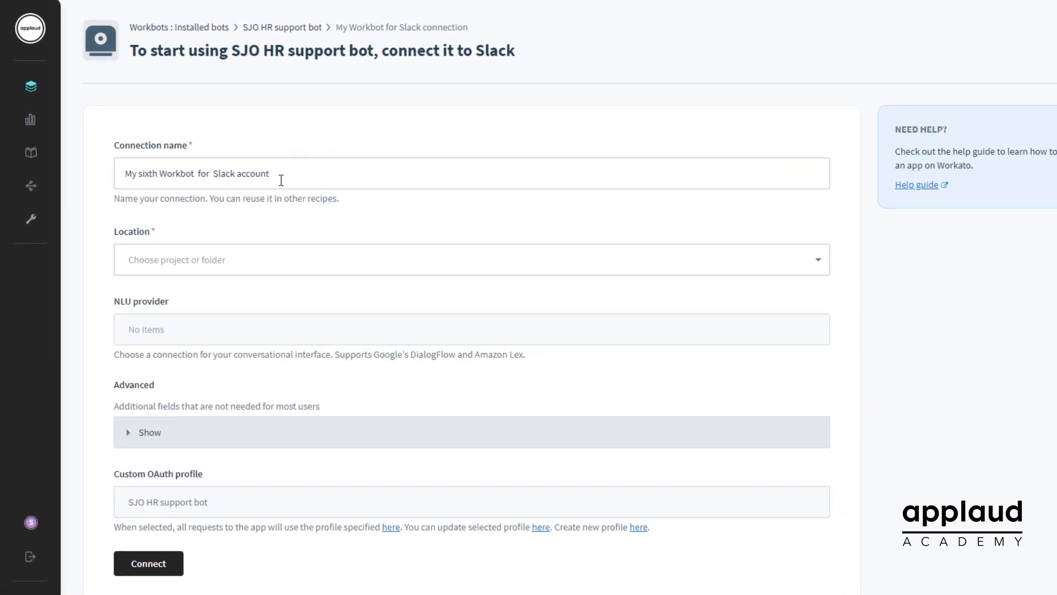
pyautogui.moveTo(278, 176); pyautogui.dragTo(88, 171)
pyautogui.write('SJO')
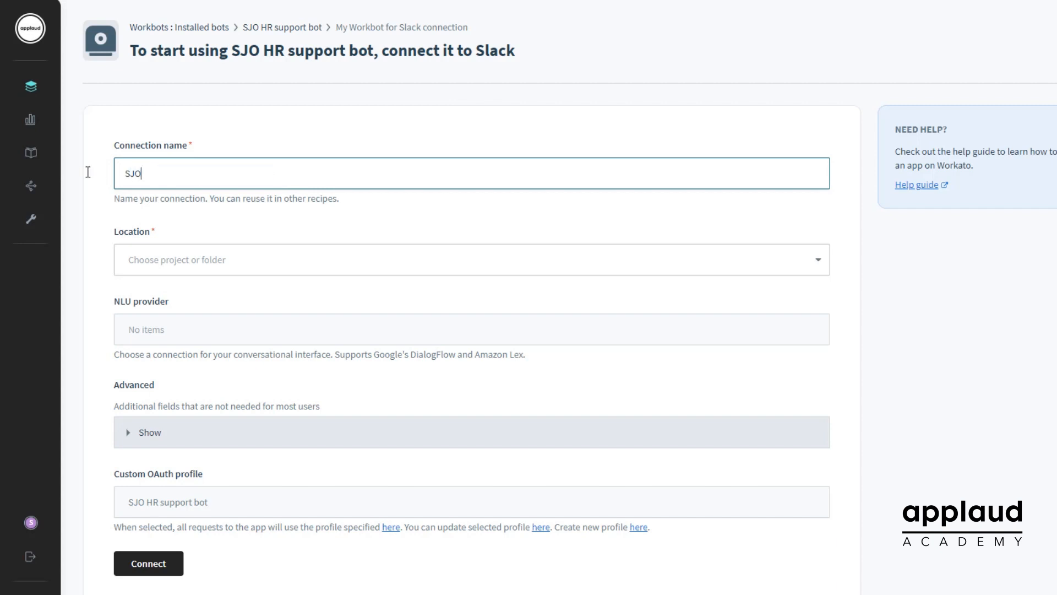
pyautogui.write(' HR support bot')
pyautogui.click(217, 259)
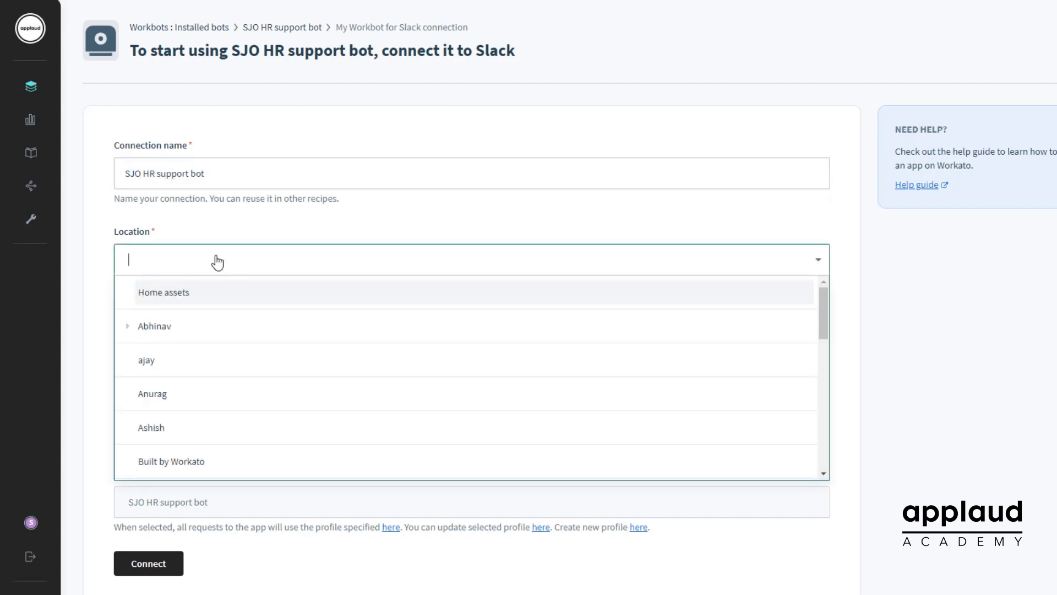
pyautogui.click(208, 292)
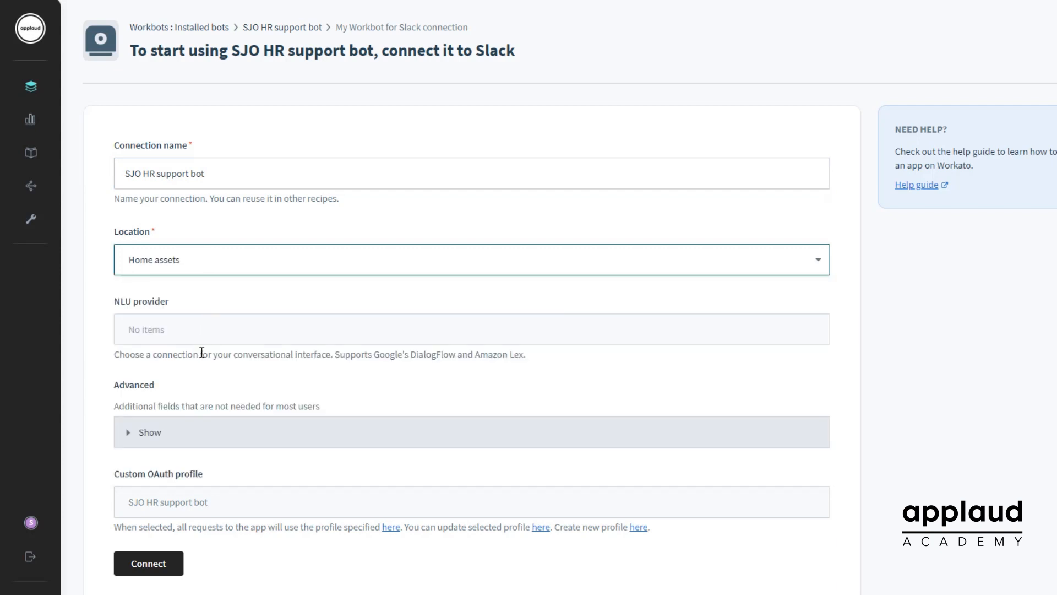
# Connect the bot to Slack and allow its requested permissions in the A Solutions workspace
pyautogui.click(141, 564)
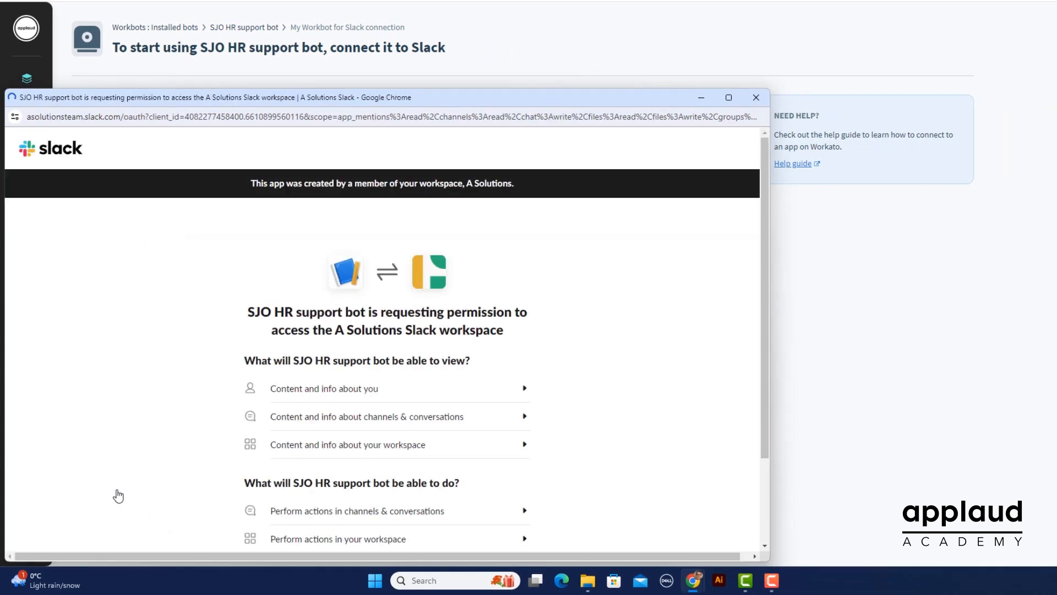
pyautogui.moveTo(449, 104); pyautogui.dragTo(625, 25)
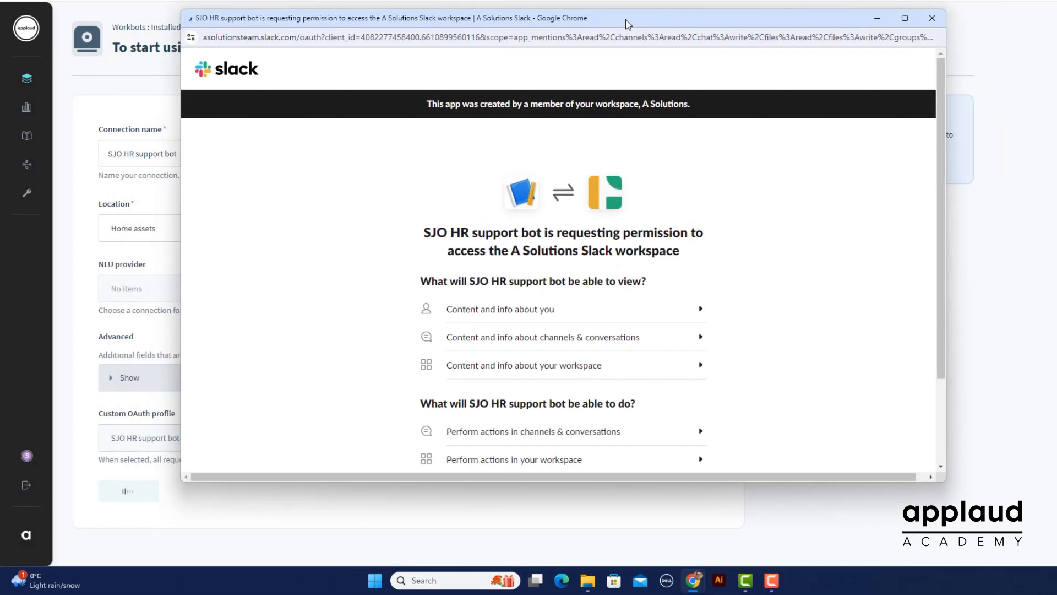
pyautogui.scroll(-2, 751, 294)
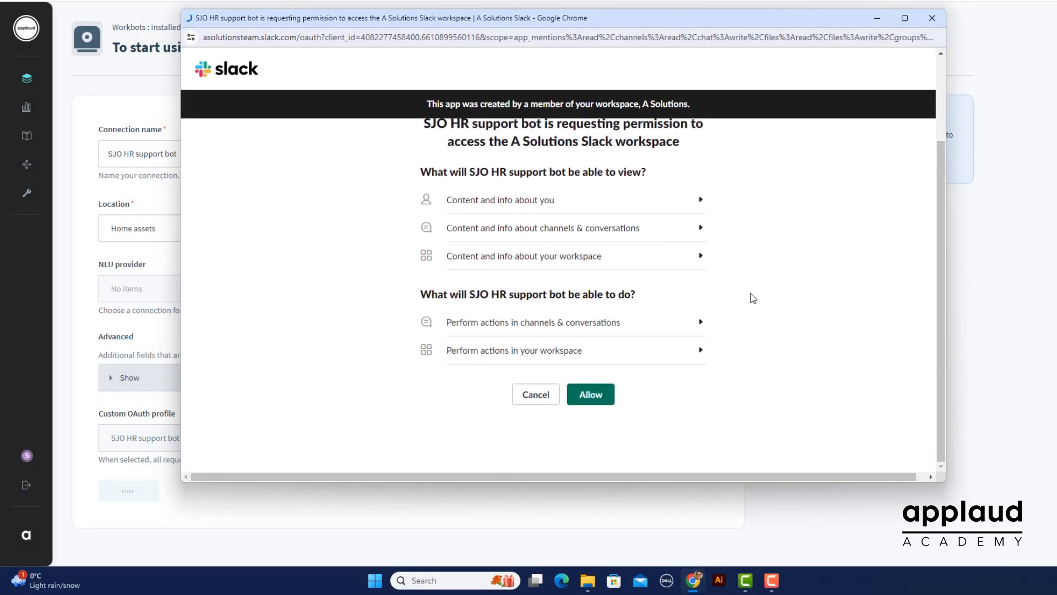
pyautogui.click(598, 399)
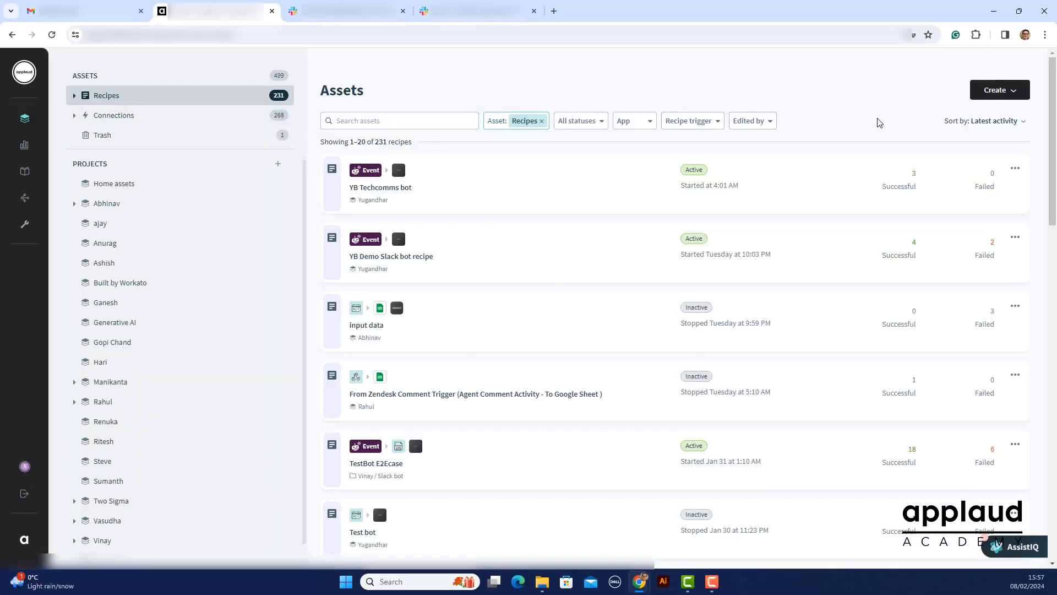
# Create a recipe named "Answer SJO HR support bot questions in Slack" in Home assets, starting from an app trigger, and start building it
pyautogui.click(1001, 91)
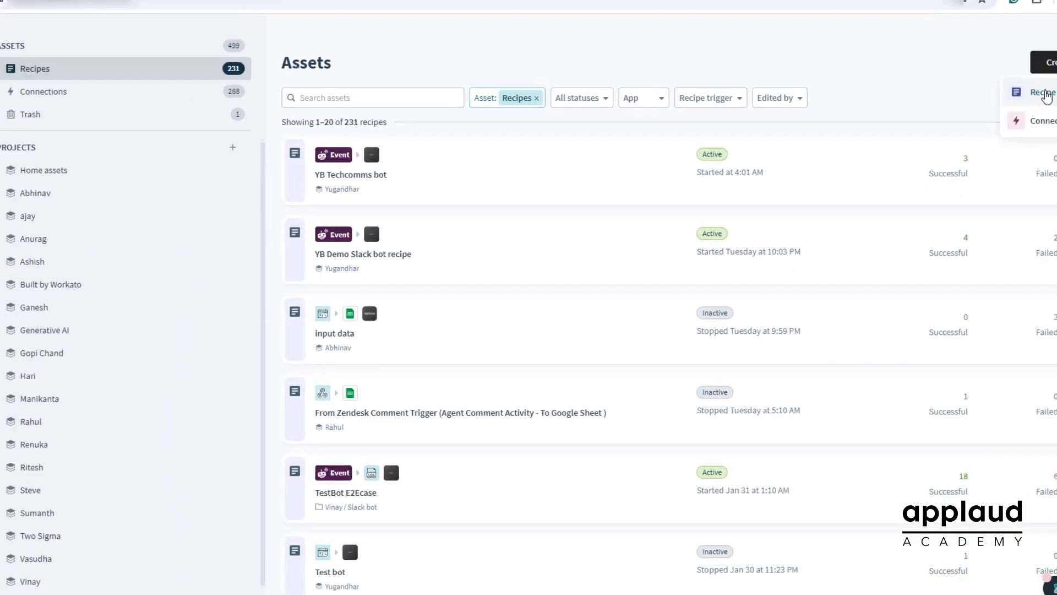
pyautogui.click(958, 152)
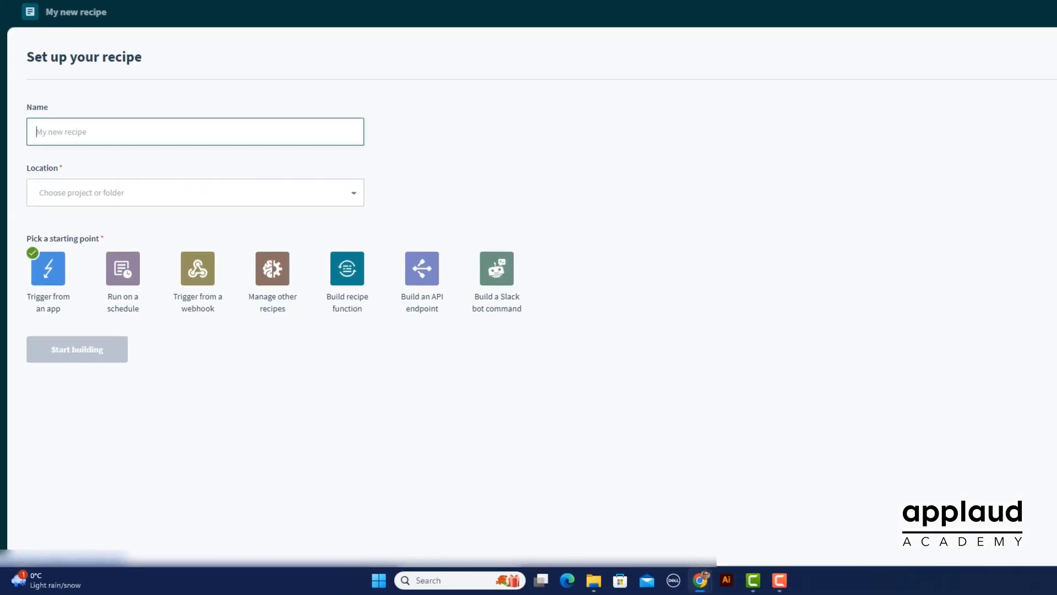
pyautogui.click(102, 127)
pyautogui.write('Answer SJO HR support bot questions in Slack')
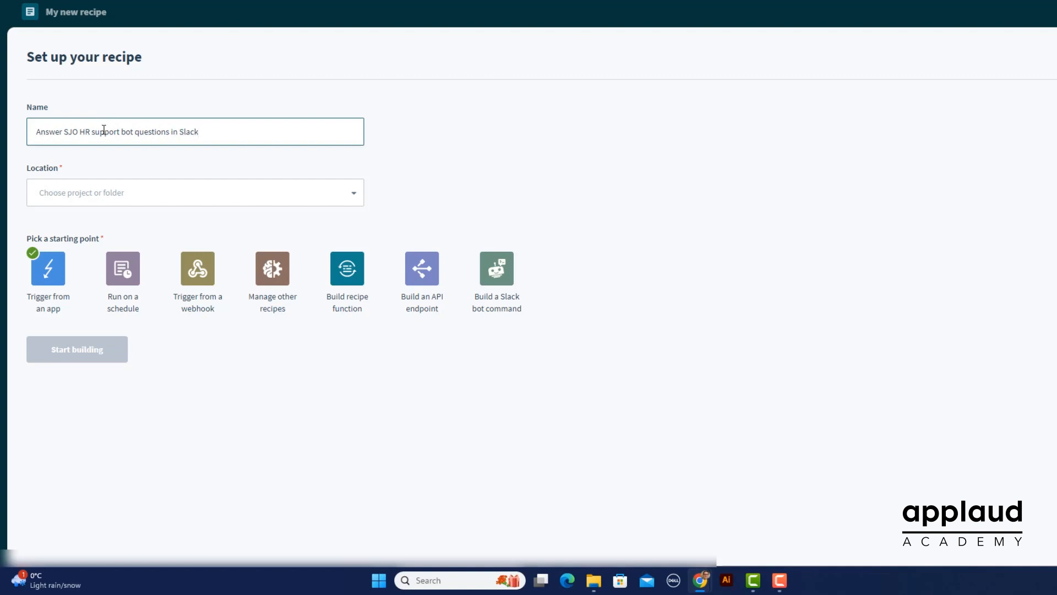
pyautogui.click(141, 201)
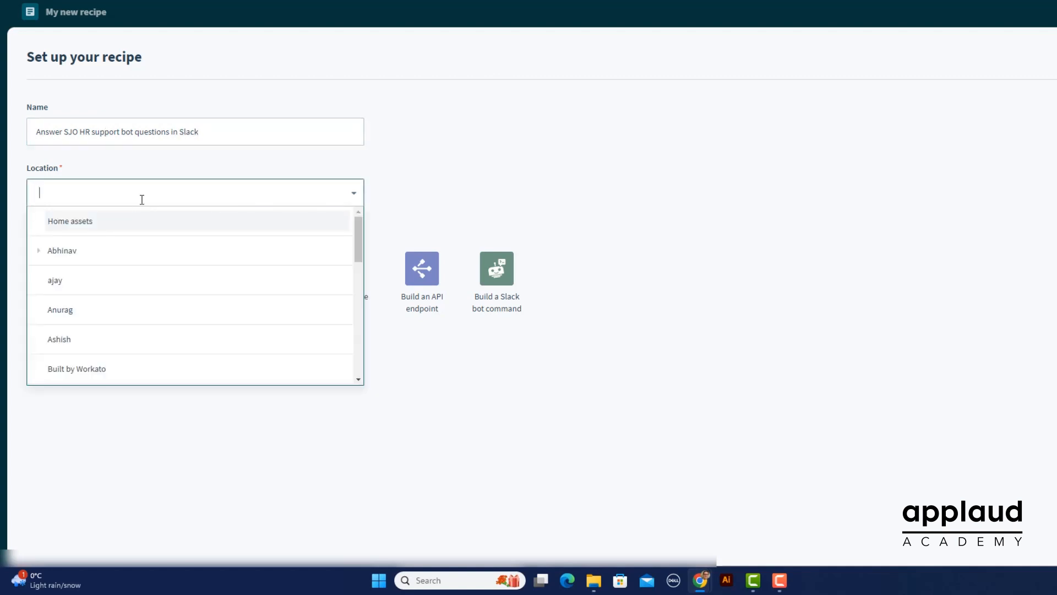
pyautogui.click(146, 220)
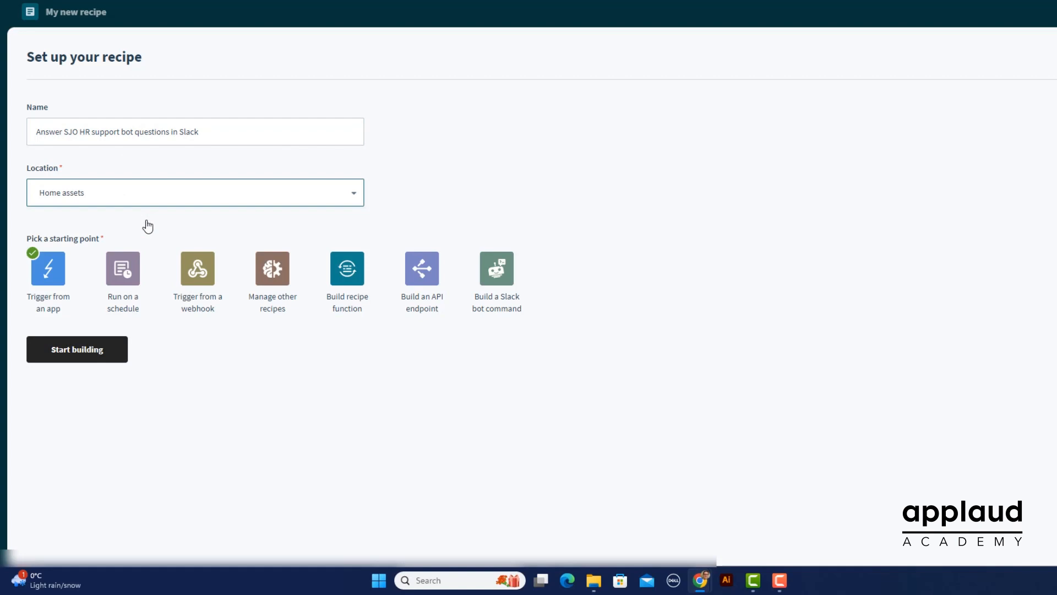
pyautogui.click(93, 358)
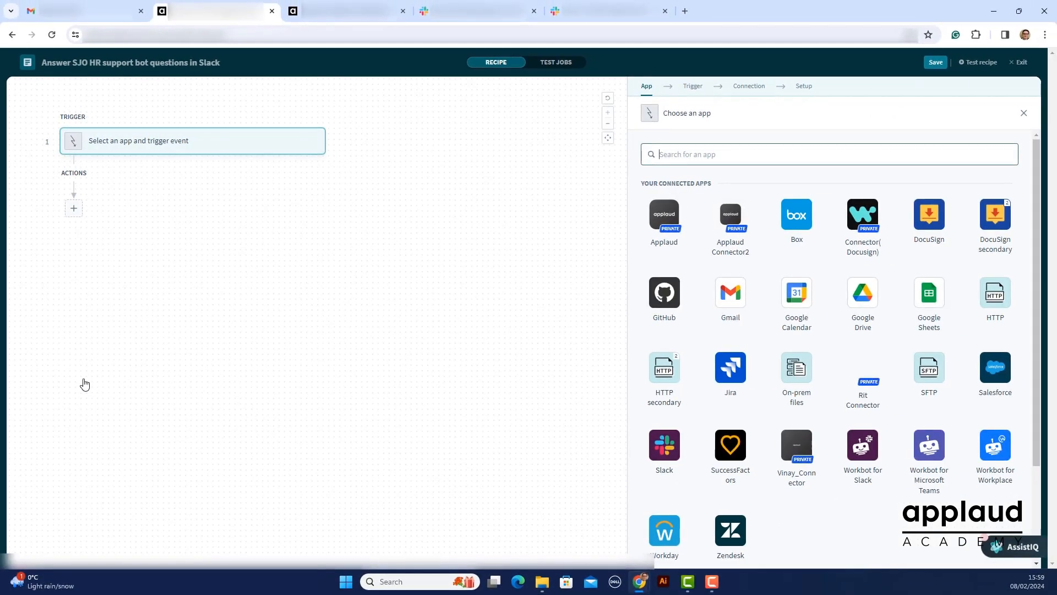
# Set the trigger to Workbot for Slack's New event on the SJO HR support bot connection, listening for the Message (message) event
pyautogui.click(860, 445)
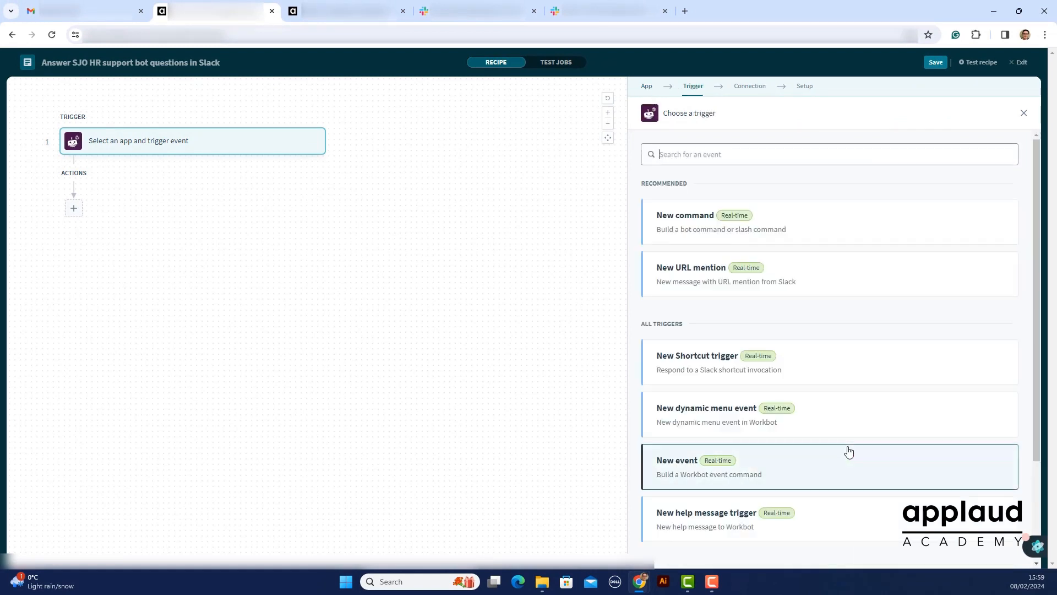
pyautogui.click(748, 462)
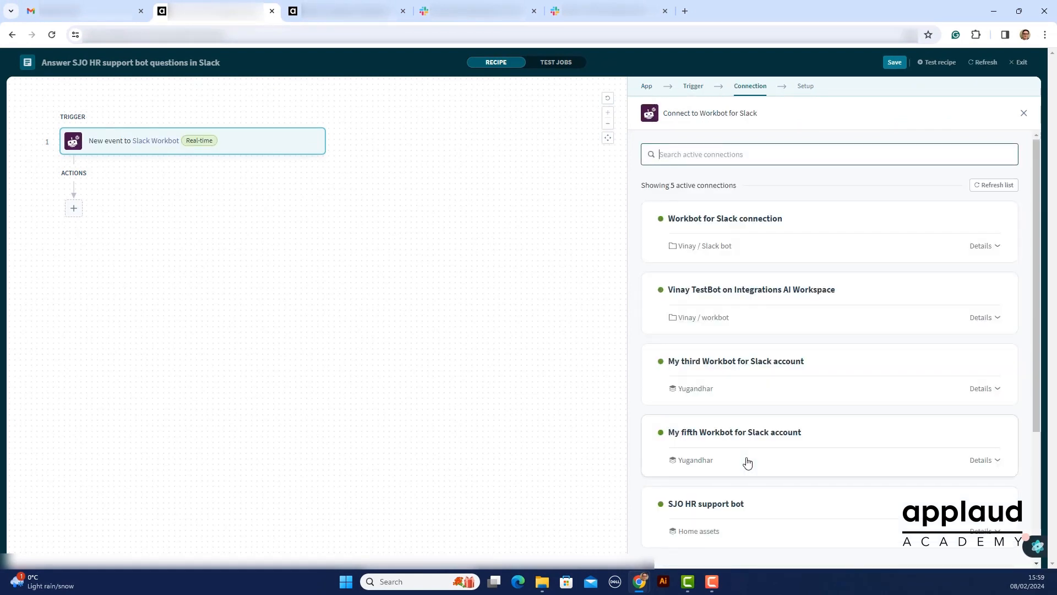
pyautogui.click(750, 507)
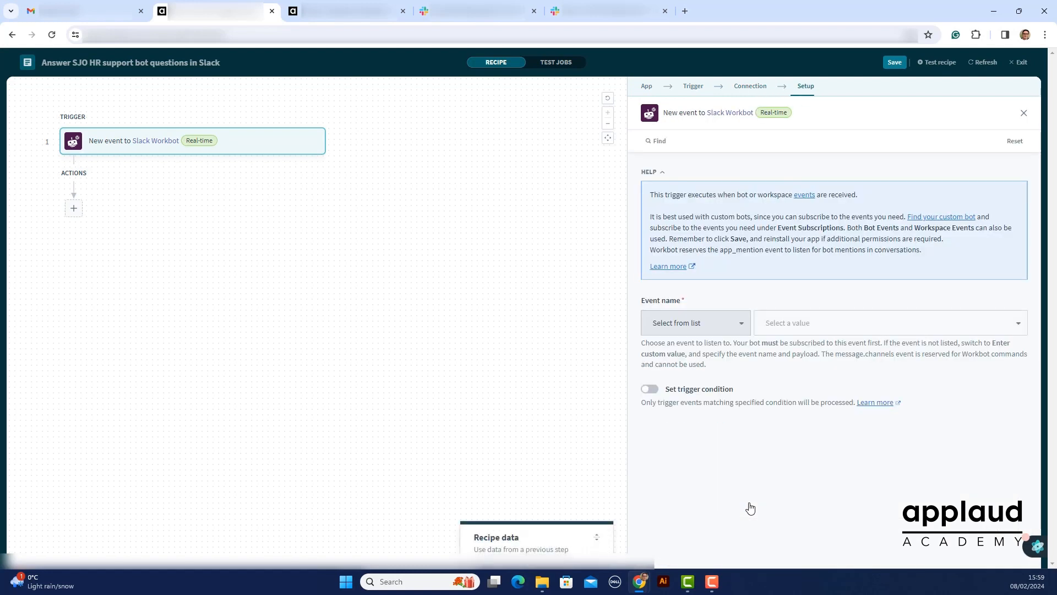
pyautogui.click(837, 330)
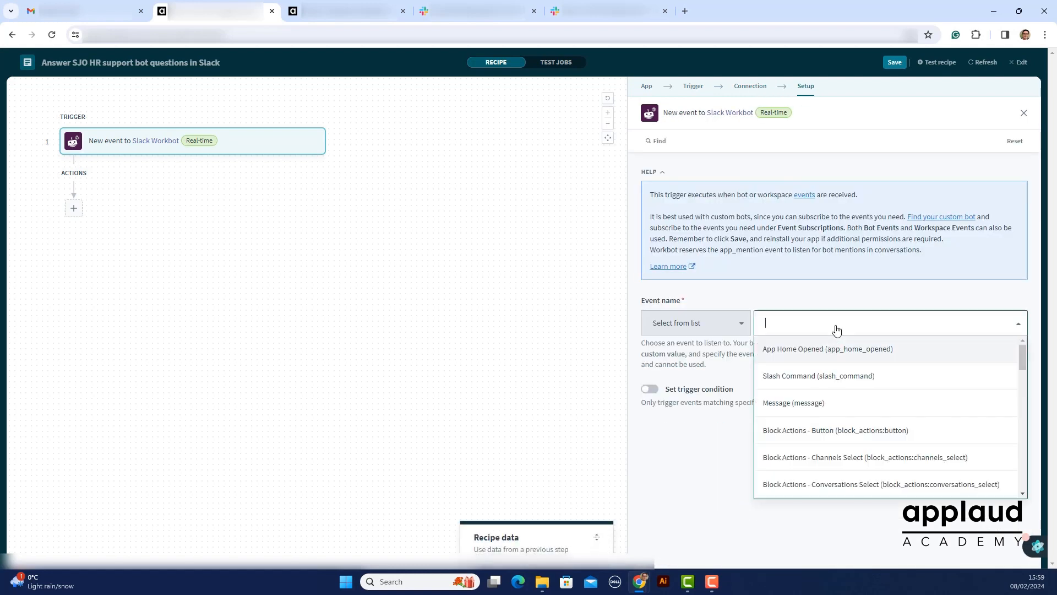
pyautogui.click(821, 409)
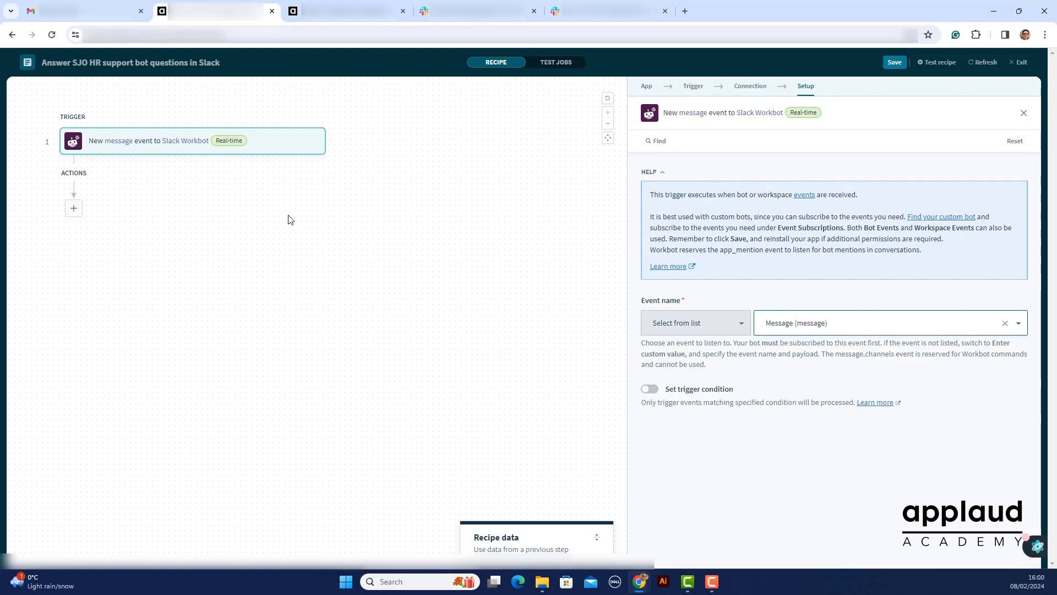
# Add an Applaud action after the trigger that searches a model, using the Applaud dev connection
pyautogui.click(74, 209)
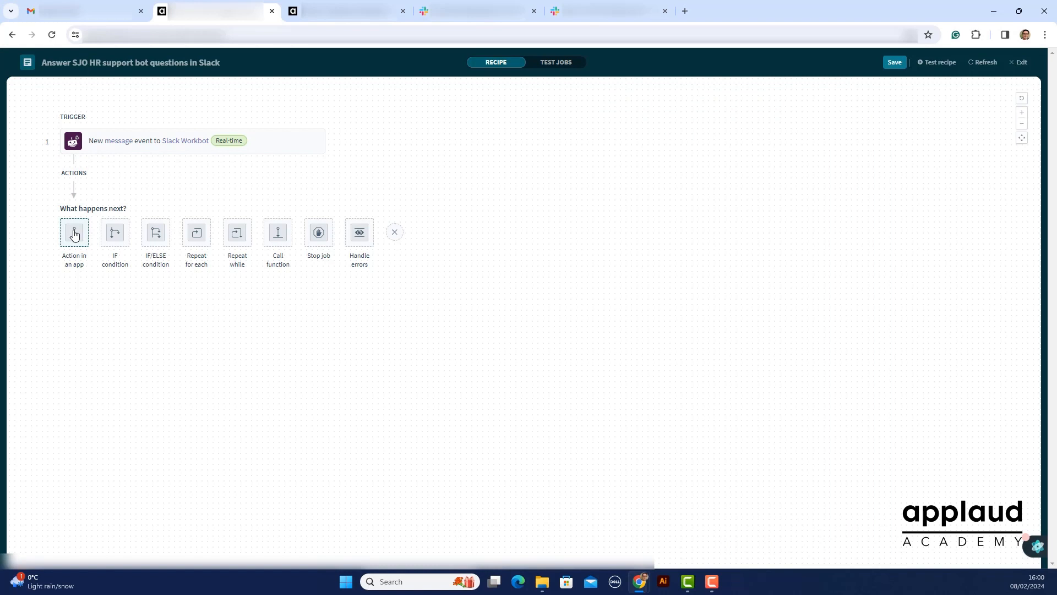
pyautogui.click(75, 234)
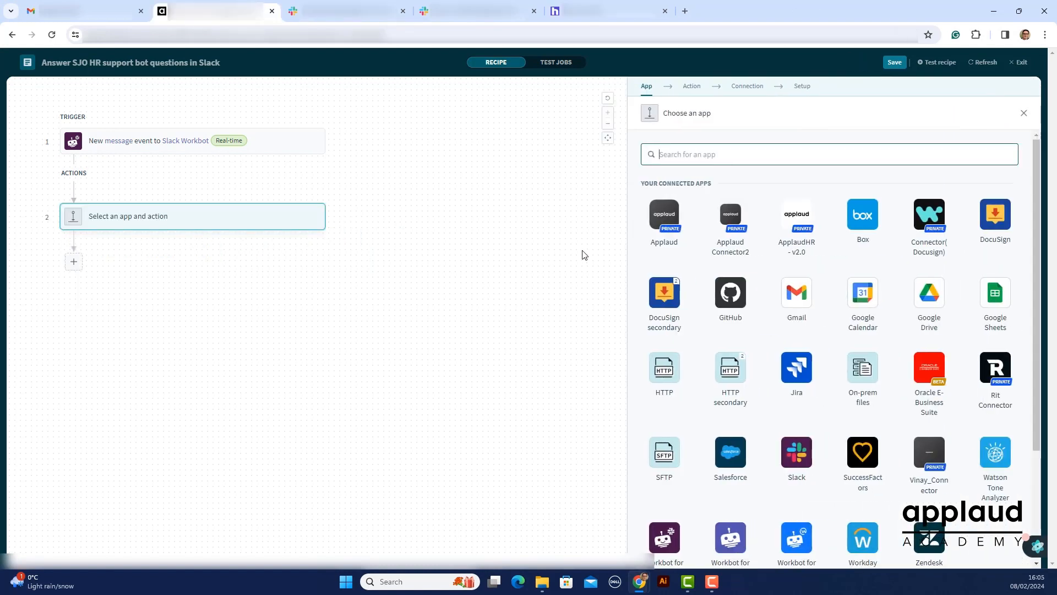
pyautogui.click(658, 233)
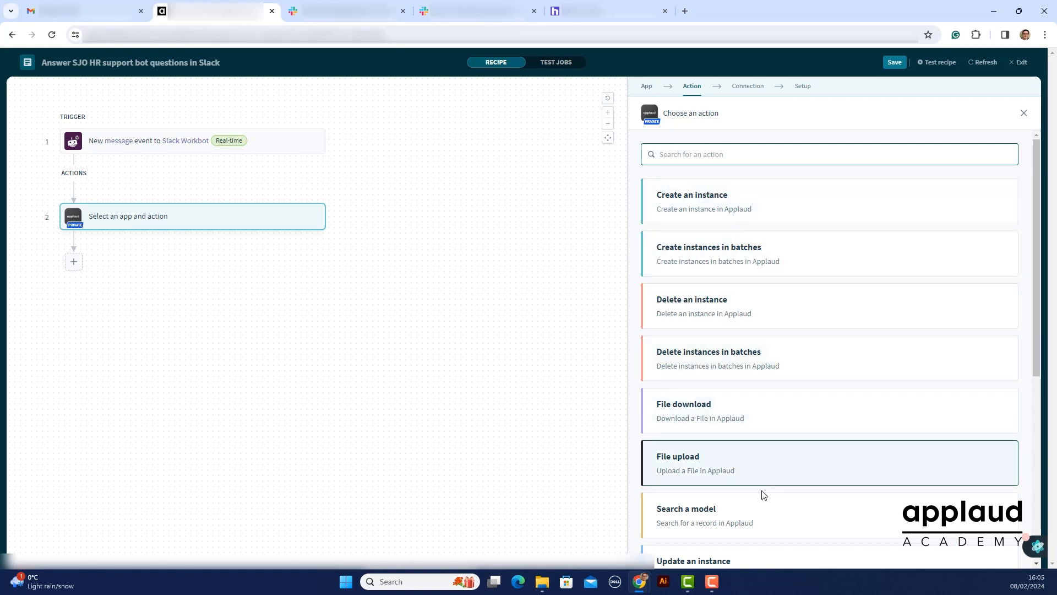
pyautogui.click(766, 510)
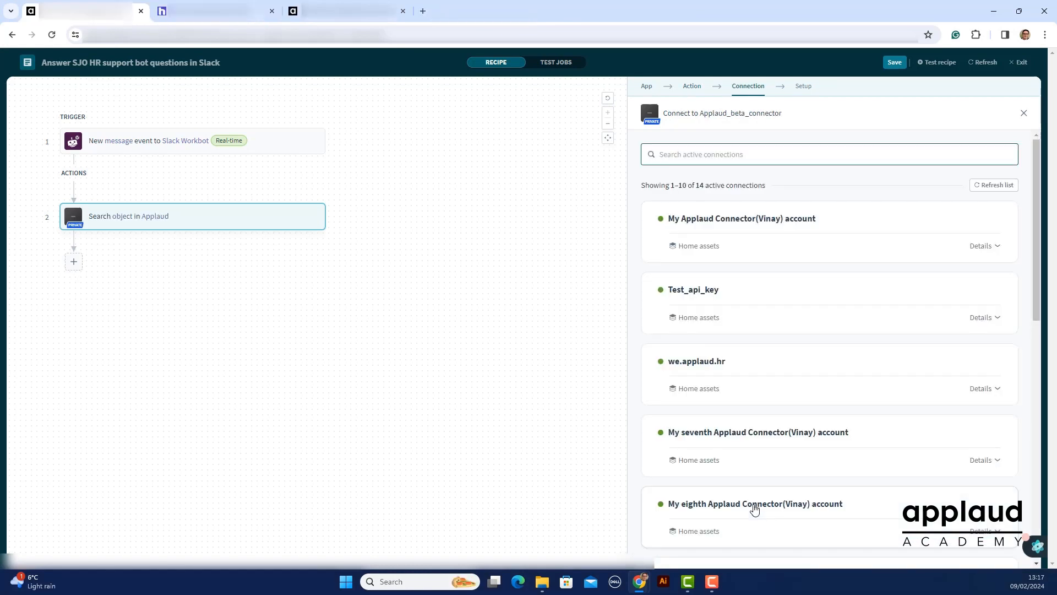
pyautogui.write('Dev')
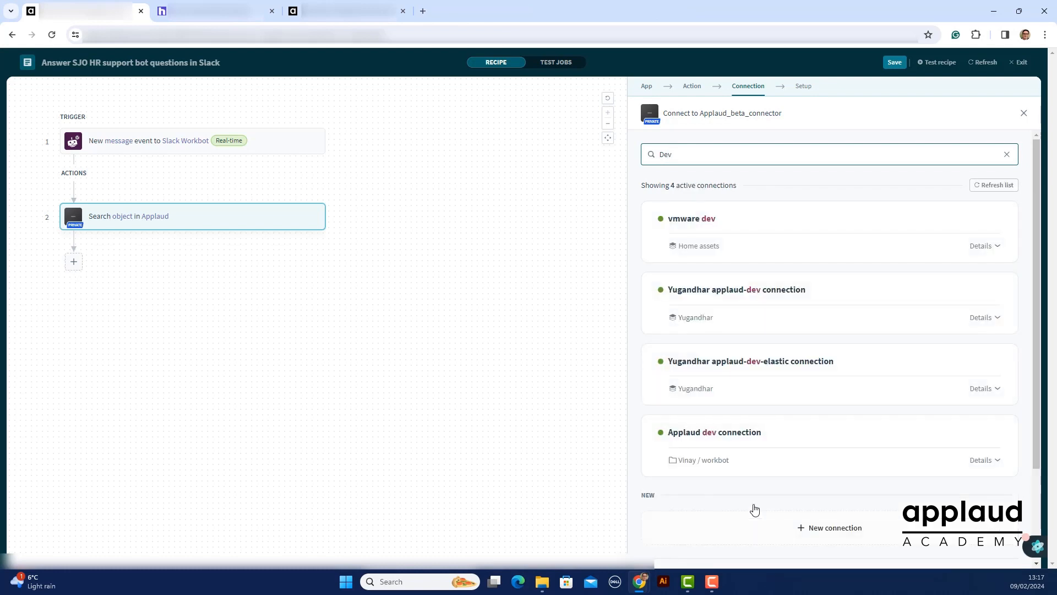
pyautogui.click(753, 440)
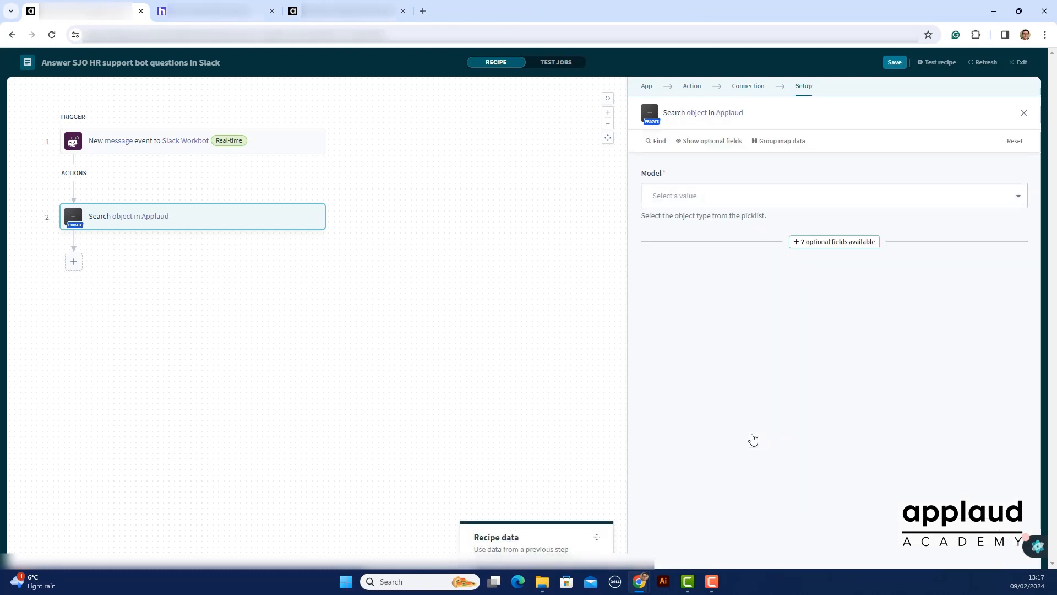
# Set the search action's model to Chatbot and add the optional Title field with the value "Gen AI Ask HR bot"
pyautogui.click(701, 199)
pyautogui.write('Chatb')
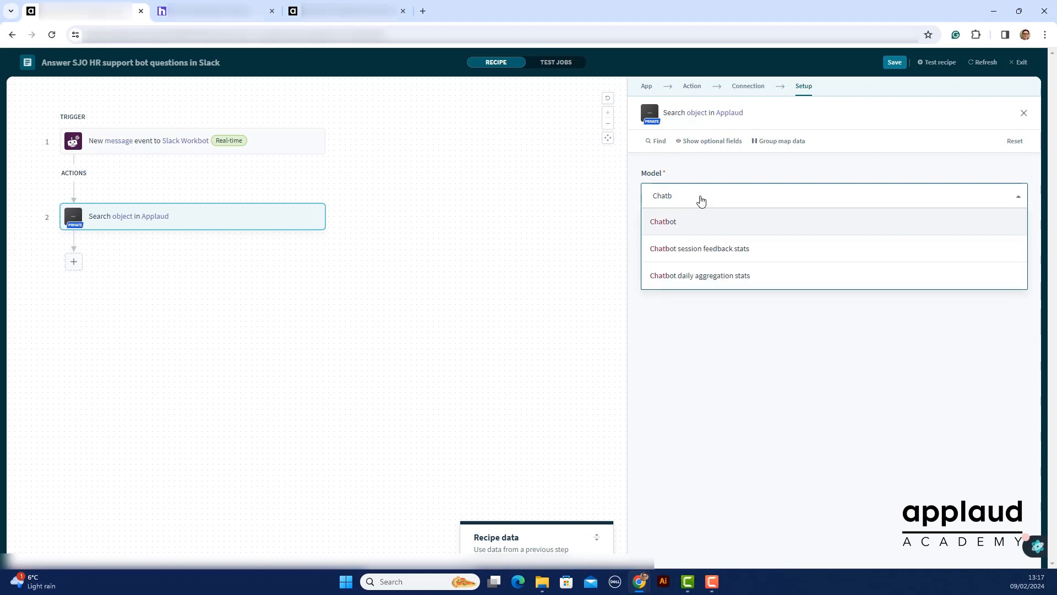
pyautogui.click(687, 221)
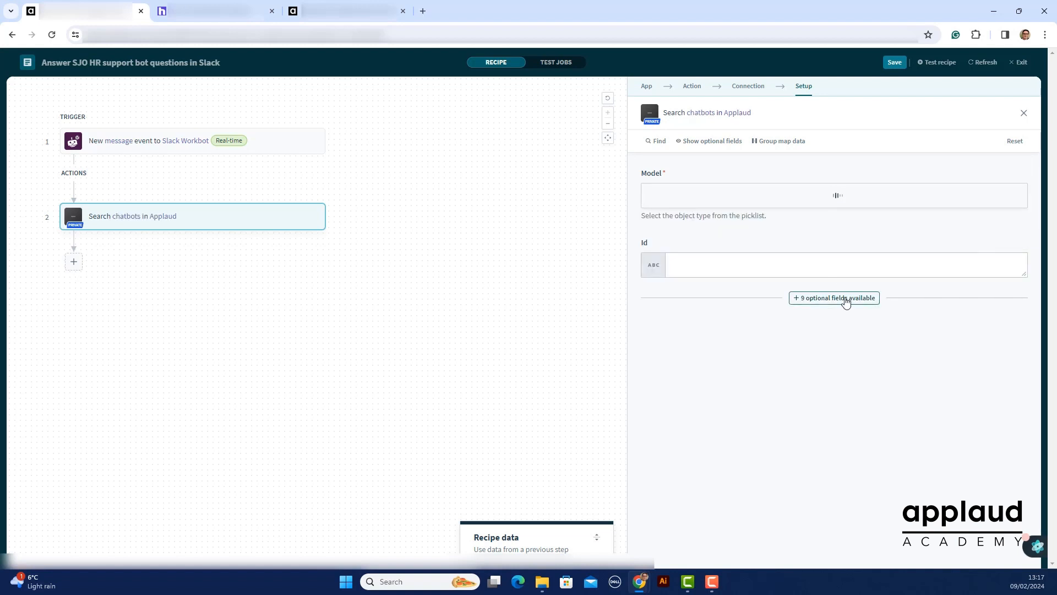
pyautogui.click(845, 299)
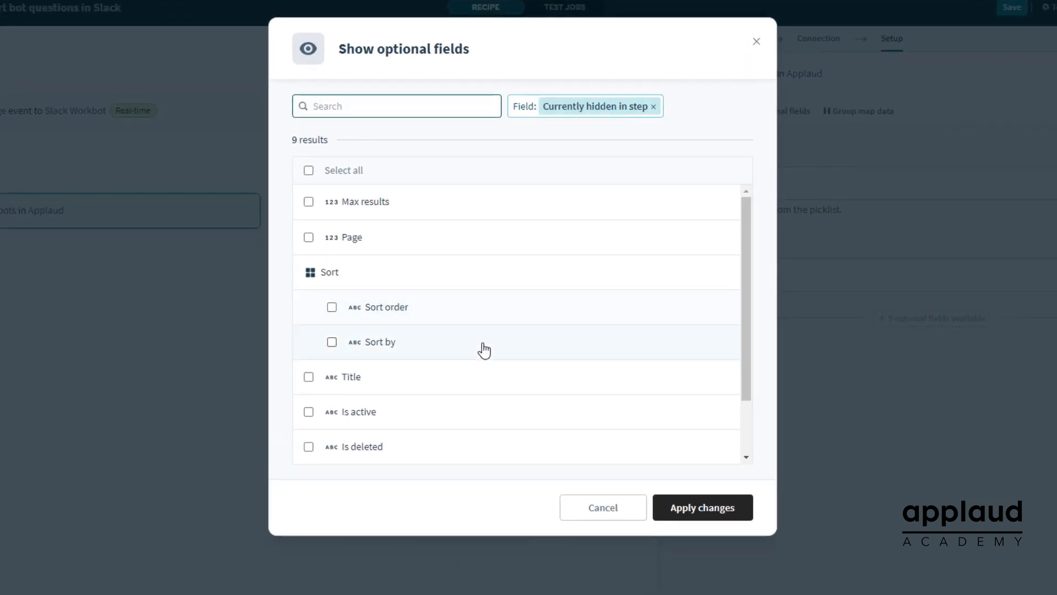
pyautogui.click(366, 357)
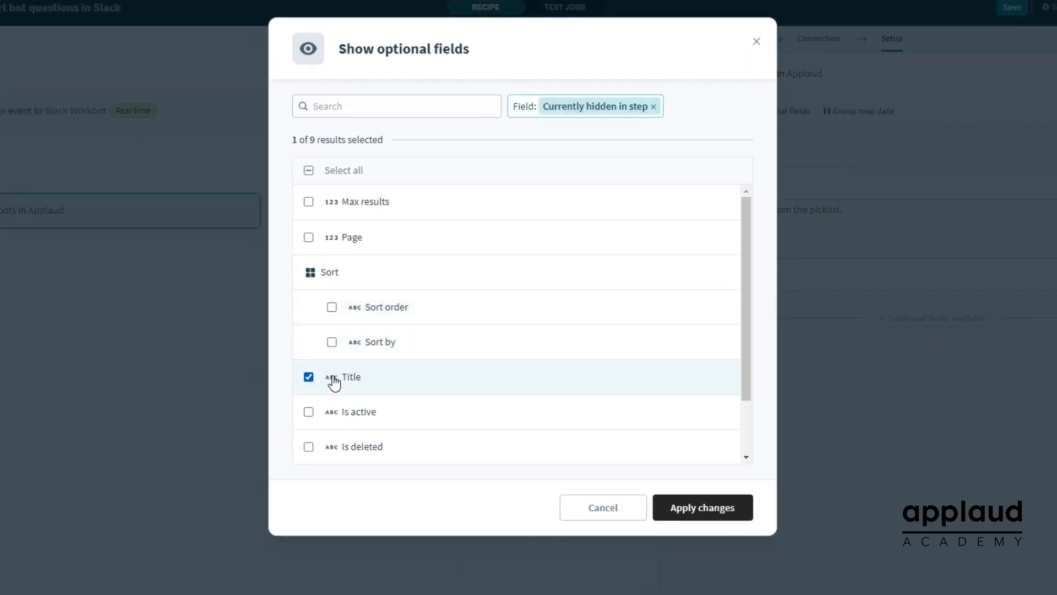
pyautogui.click(717, 503)
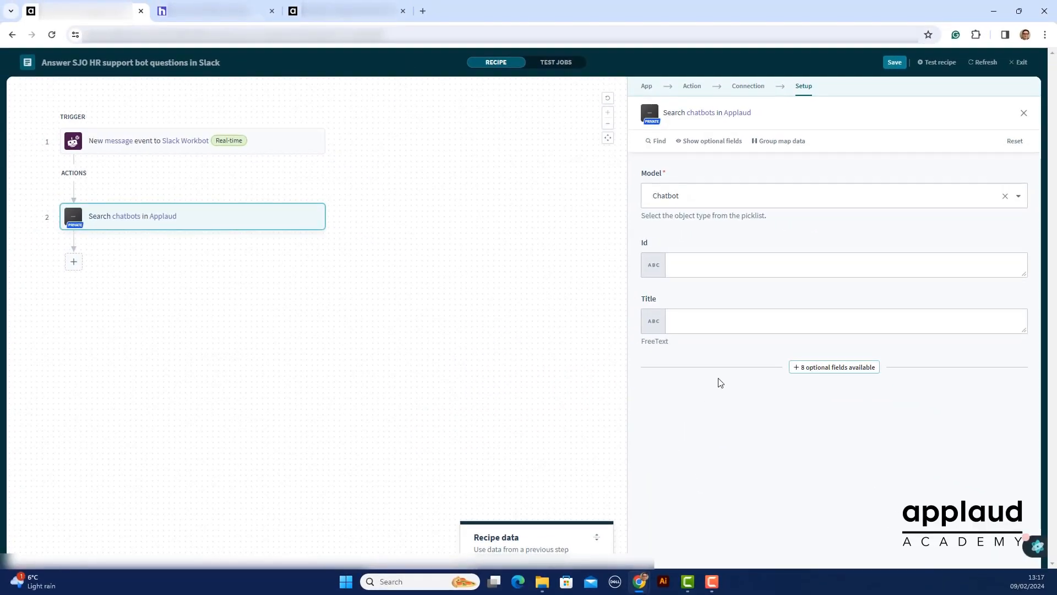
pyautogui.click(723, 322)
pyautogui.write('Gen AI Ask HR bot')
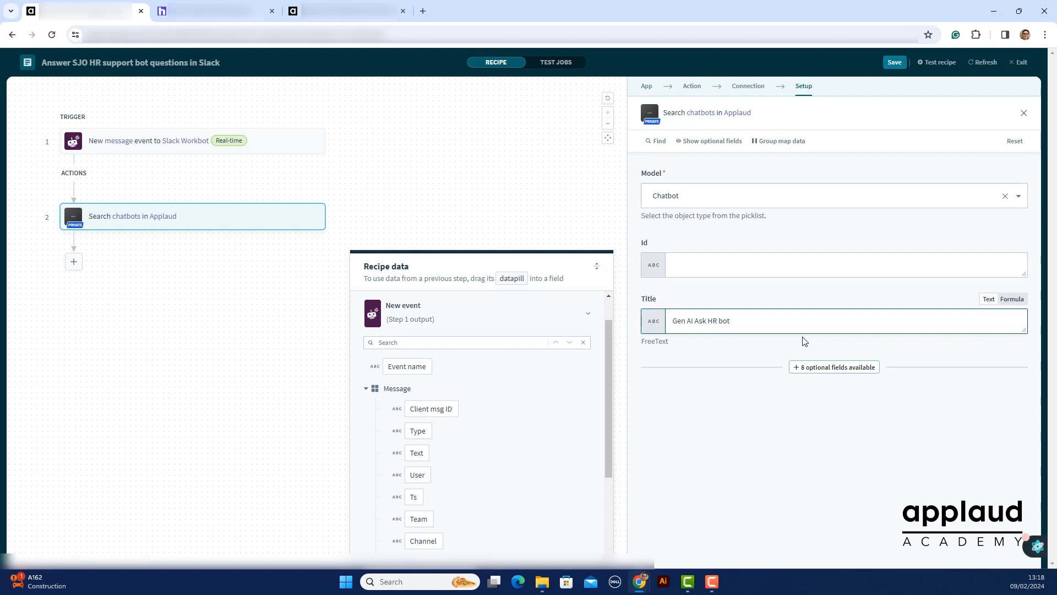
# Add a Workbot for Slack action as step 3 that gets user info by email or user ID
pyautogui.click(73, 261)
pyautogui.click(71, 289)
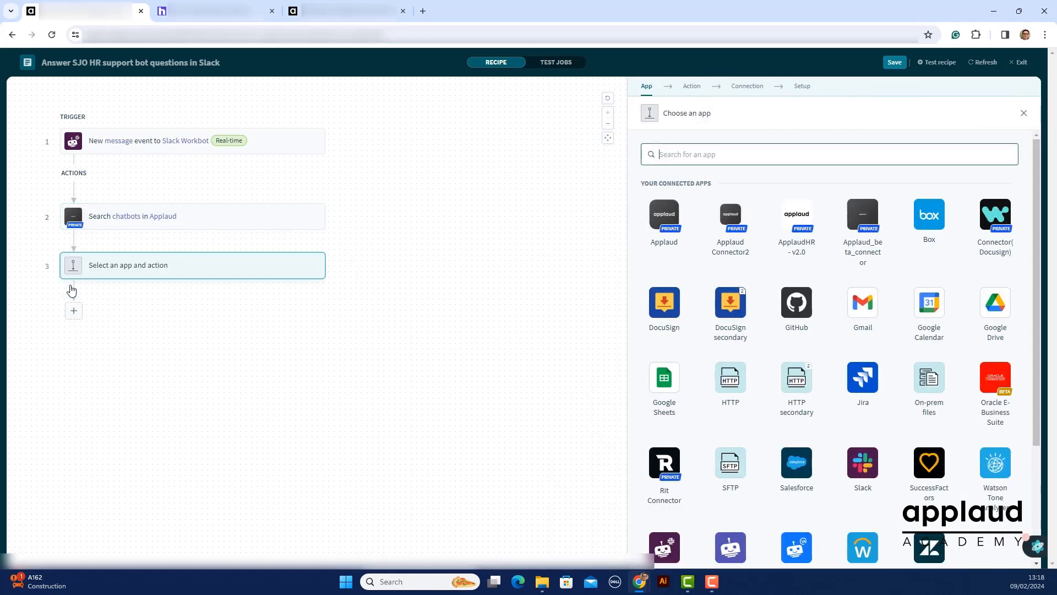
pyautogui.scroll(-2, 739, 354)
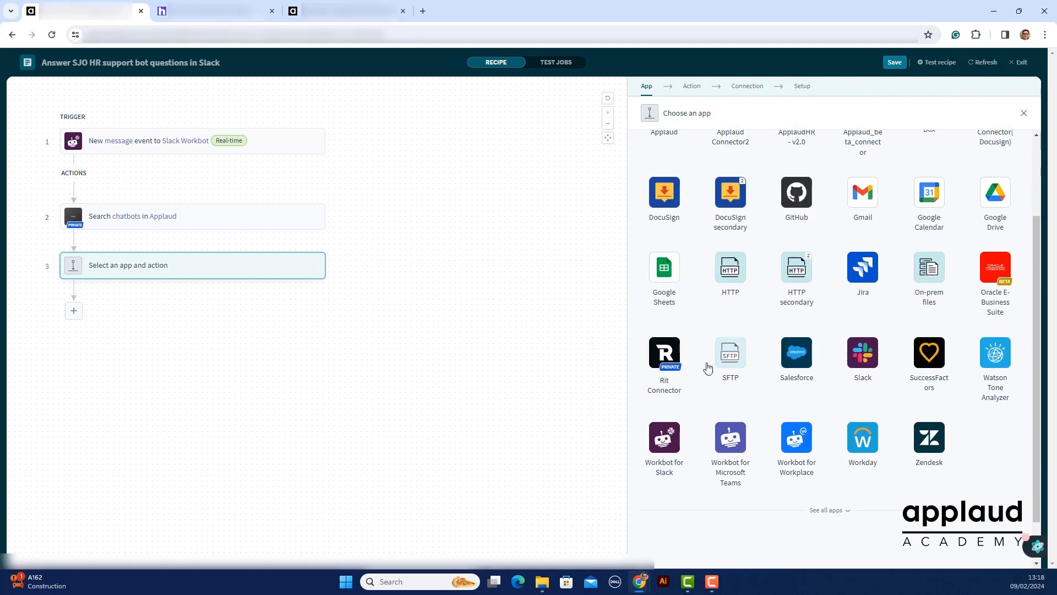
pyautogui.click(665, 442)
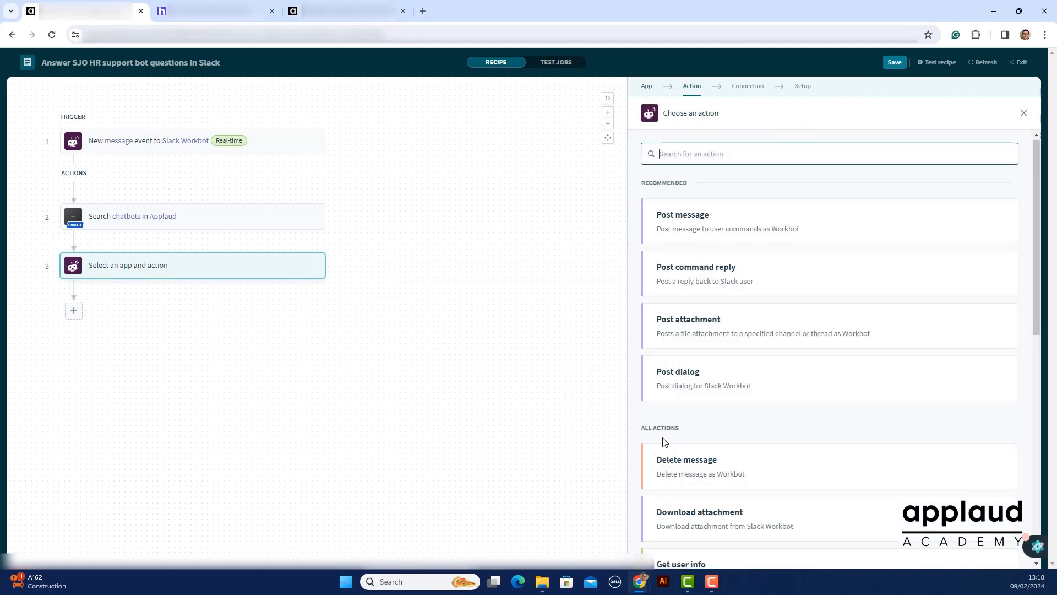
pyautogui.scroll(-2, 664, 444)
pyautogui.click(664, 455)
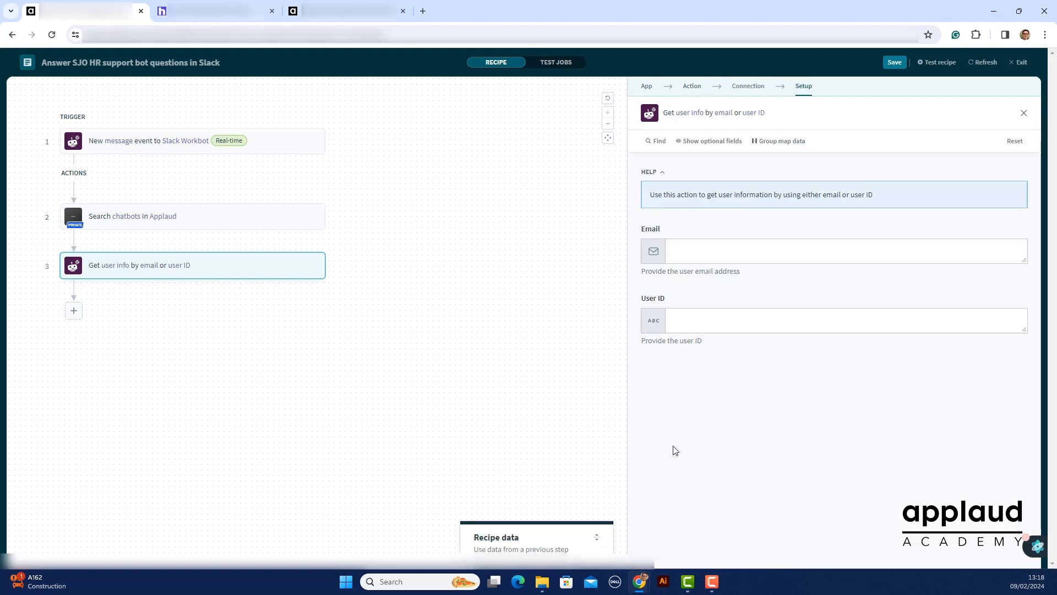
# Map the get user info action's User ID to the User datapill from the step 1 New event message
pyautogui.click(722, 322)
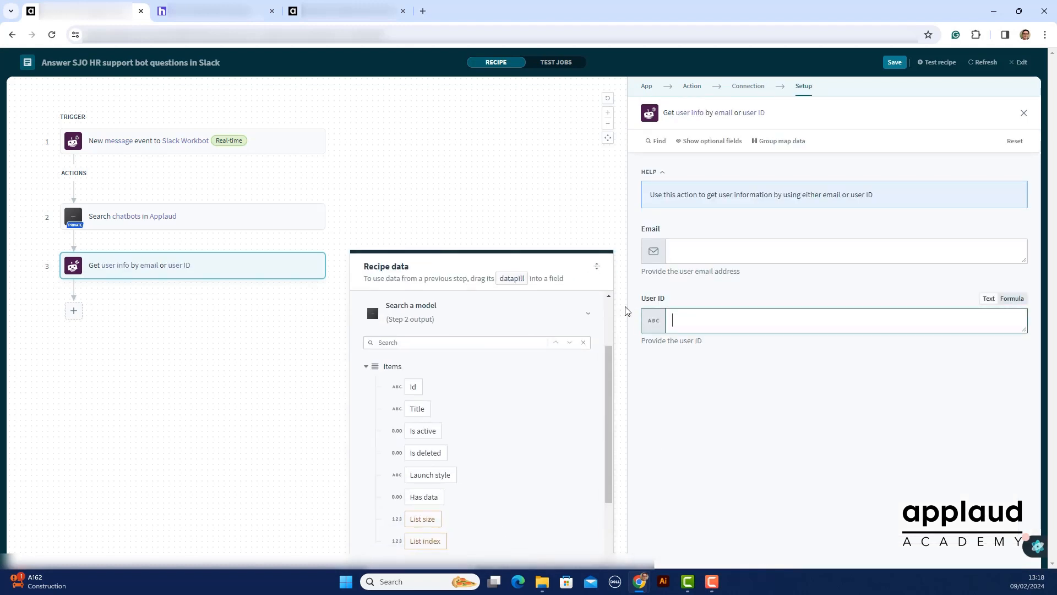
pyautogui.click(573, 267)
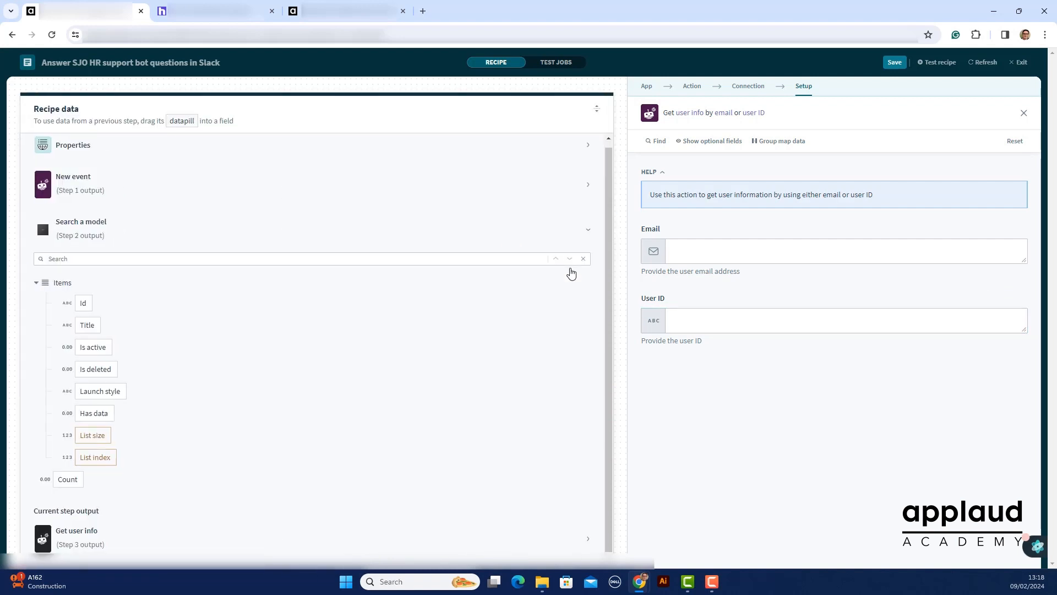
pyautogui.click(85, 188)
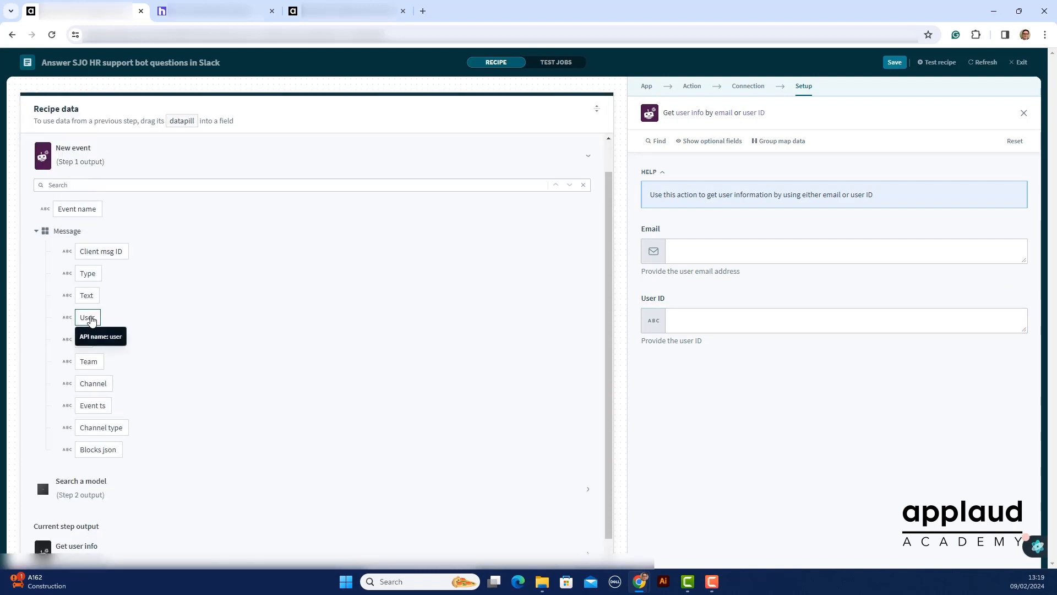
pyautogui.click(90, 321)
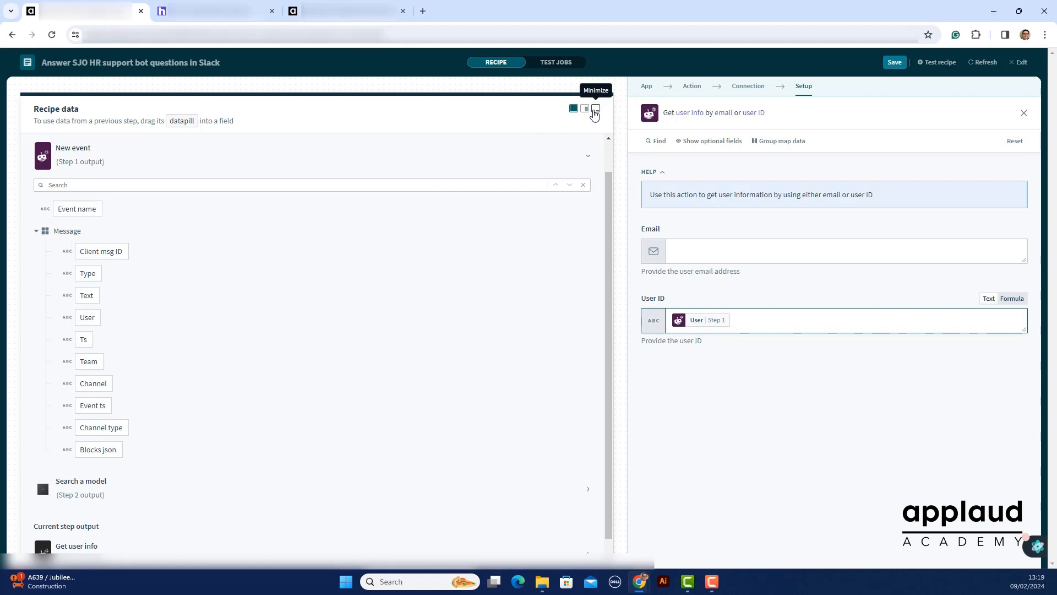
pyautogui.click(593, 114)
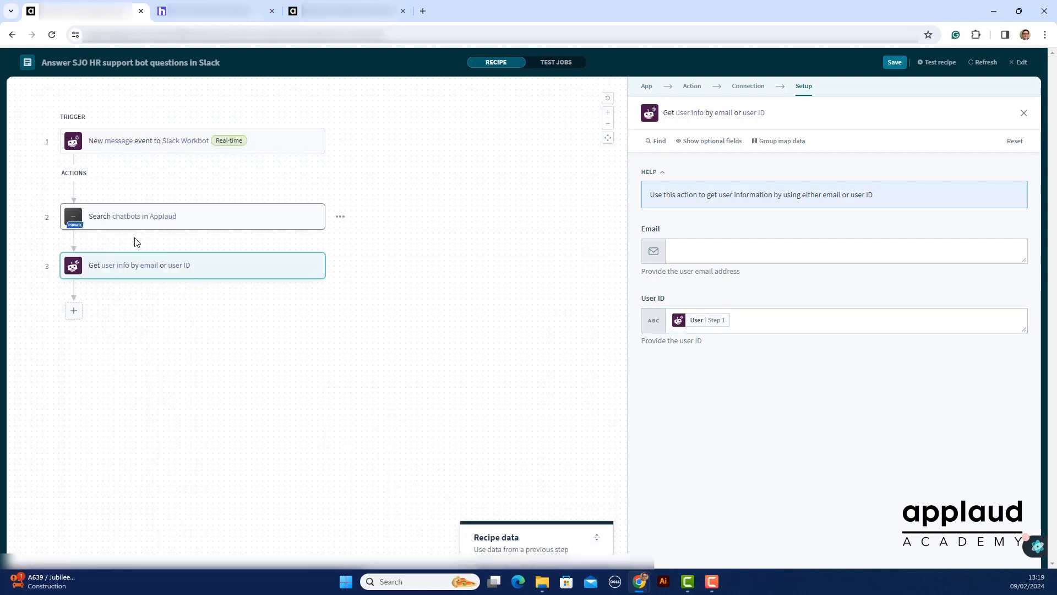
# Add an Applaud Search a model action as step 4 with the model set to User
pyautogui.click(78, 312)
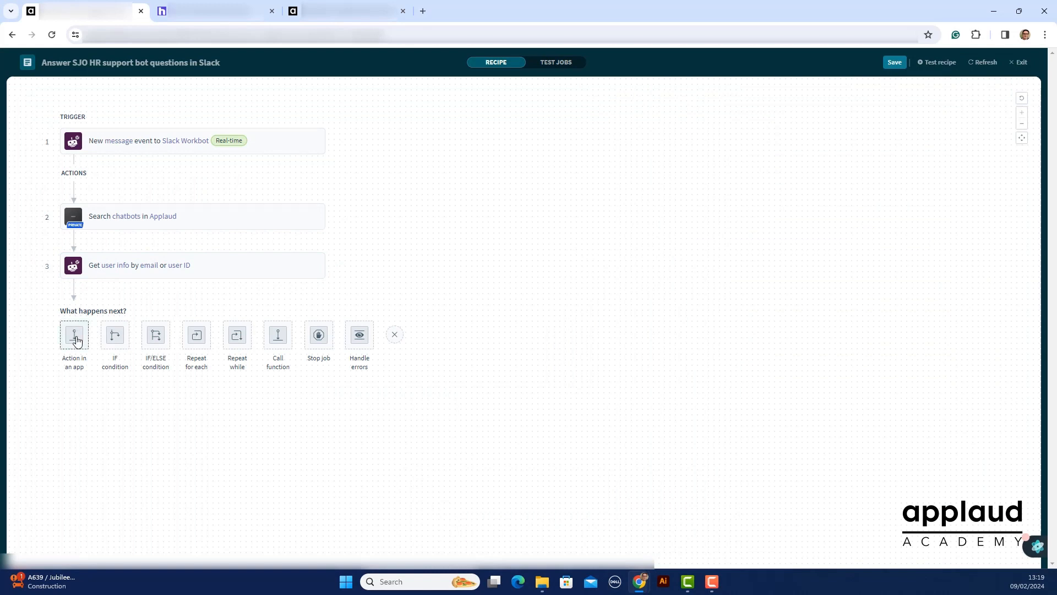
pyautogui.click(76, 337)
pyautogui.click(851, 223)
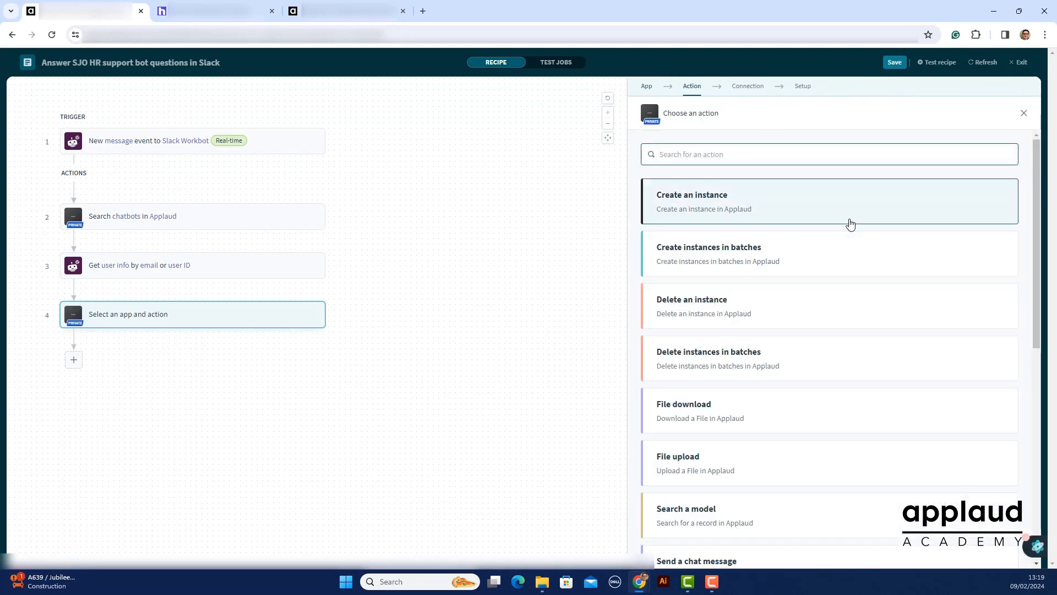
pyautogui.click(741, 518)
pyautogui.click(758, 196)
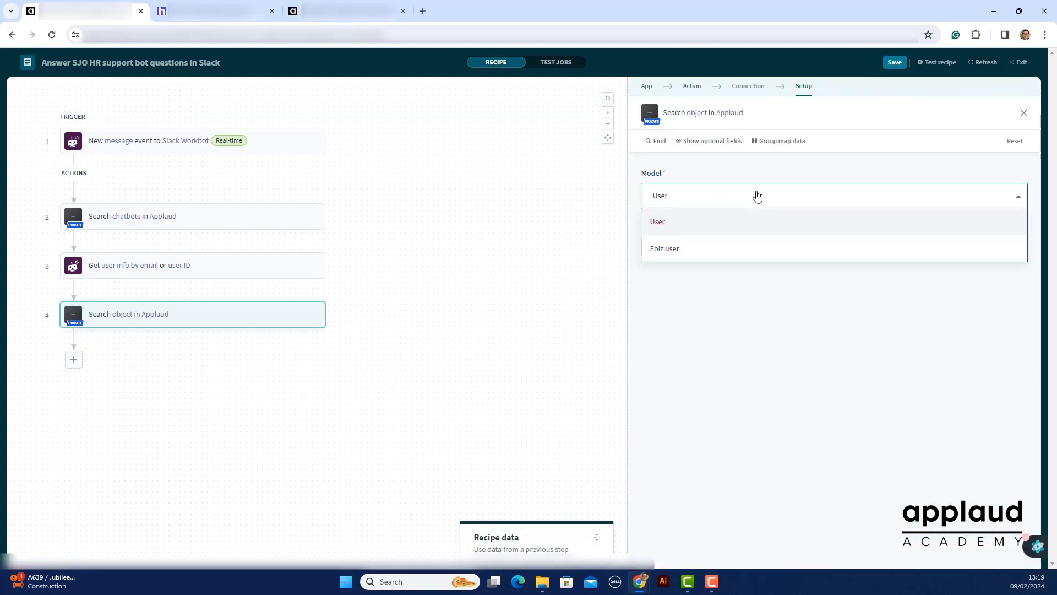
pyautogui.click(680, 221)
# Add the optional Email field to the user search and map it to the Email datapill from step 3
pyautogui.click(831, 244)
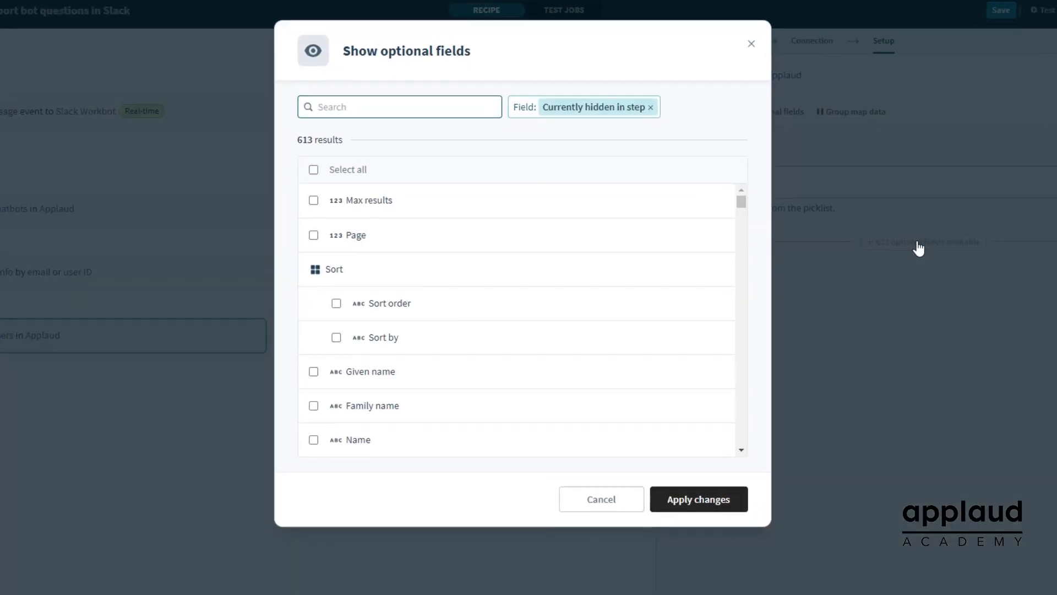
pyautogui.write('Email')
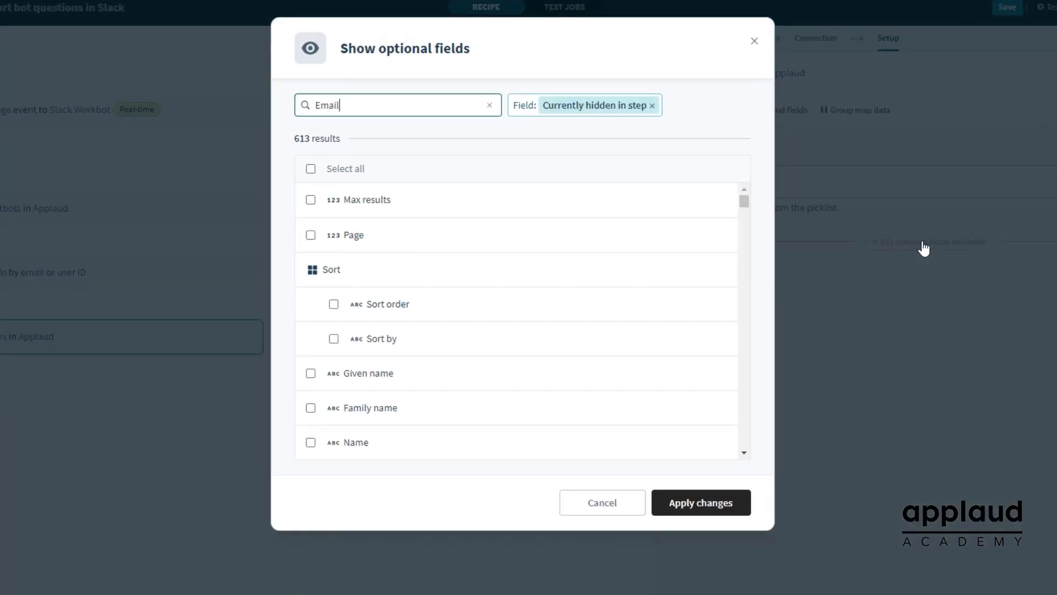
pyautogui.click(349, 238)
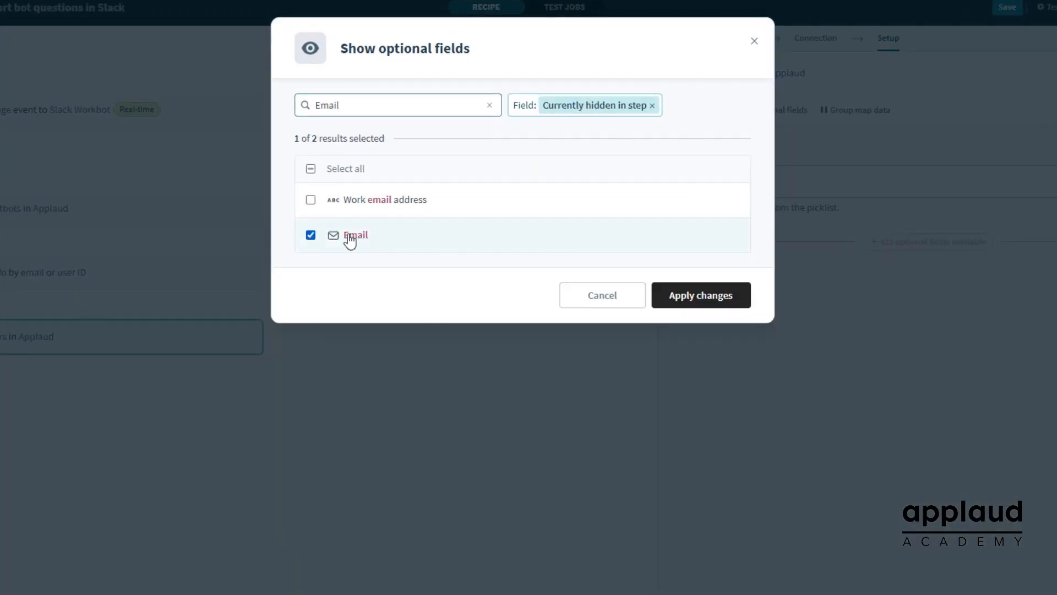
pyautogui.click(722, 302)
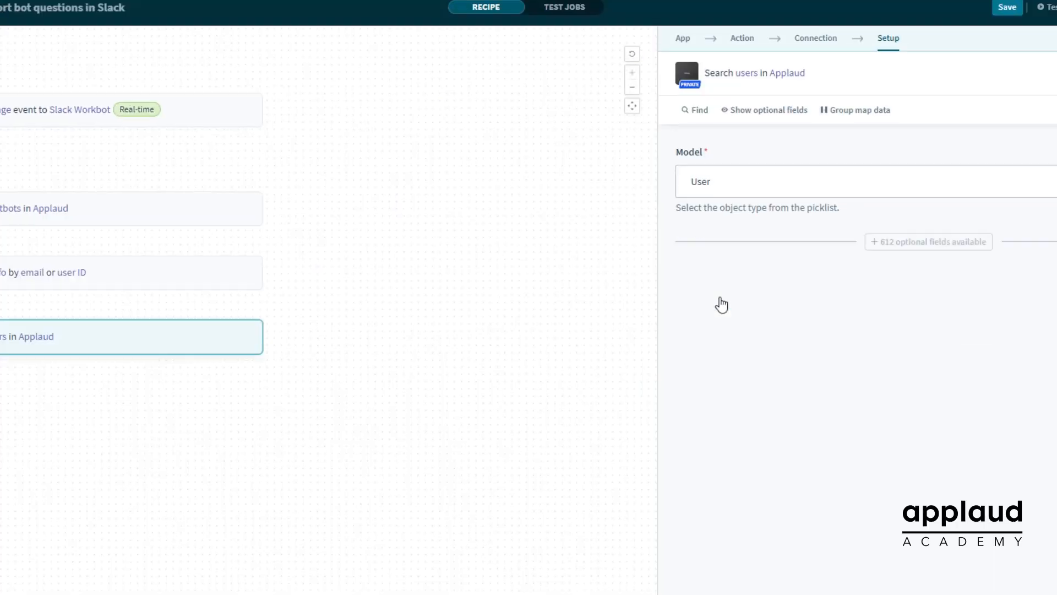
pyautogui.click(705, 263)
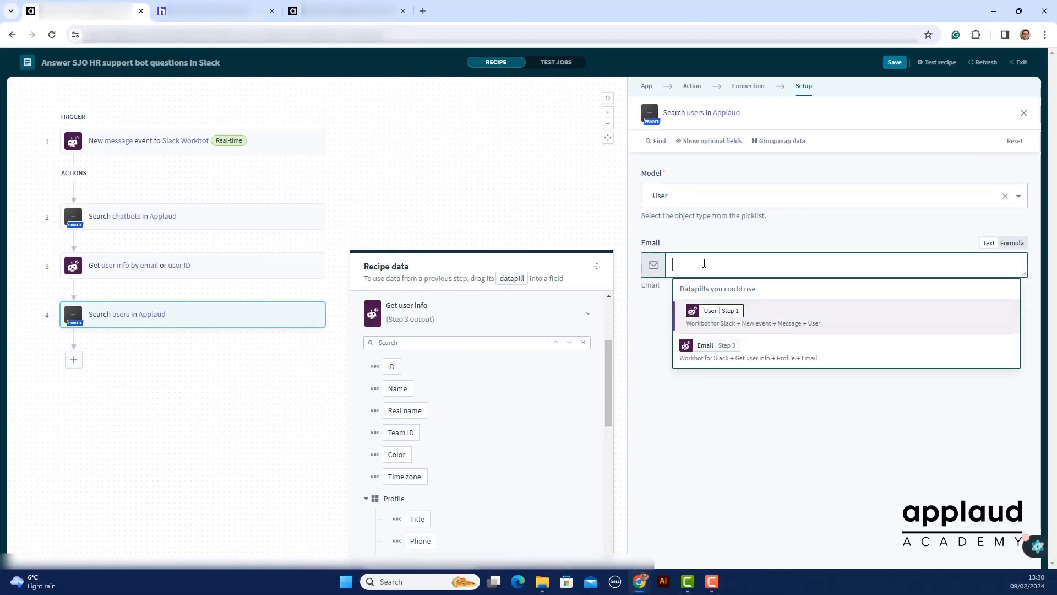
pyautogui.click(716, 346)
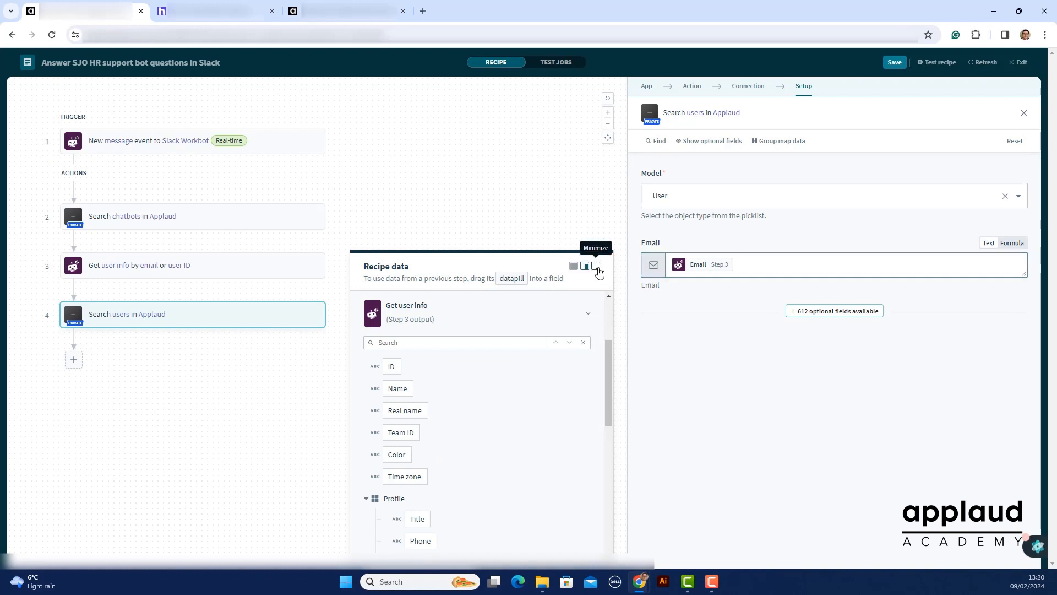
pyautogui.click(597, 268)
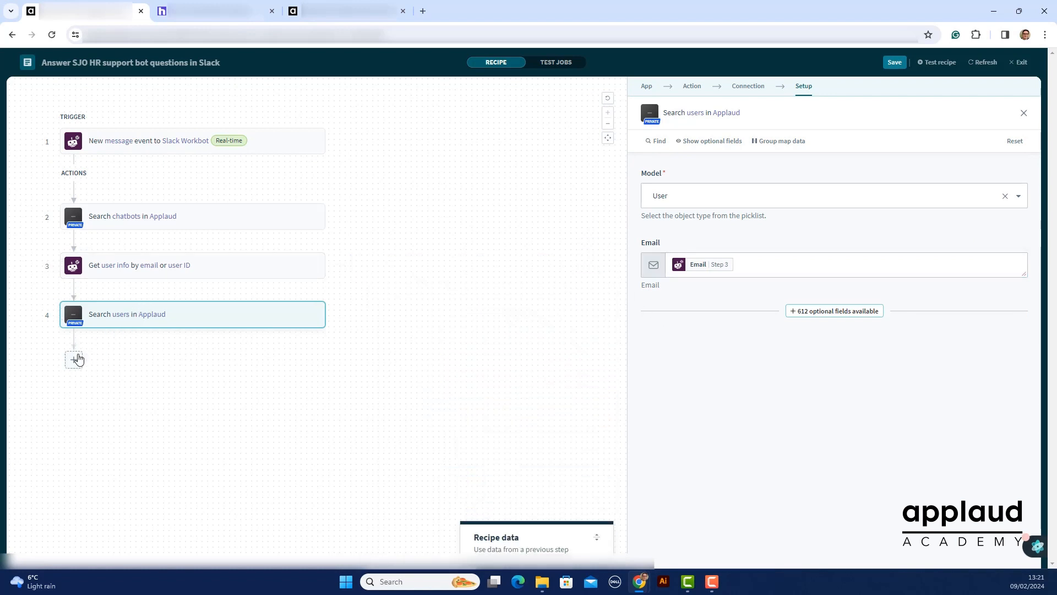
# Add an Applaud_beta_connector action as step 5 that sends a chat message to the Applaud bot
pyautogui.click(74, 360)
pyautogui.click(77, 384)
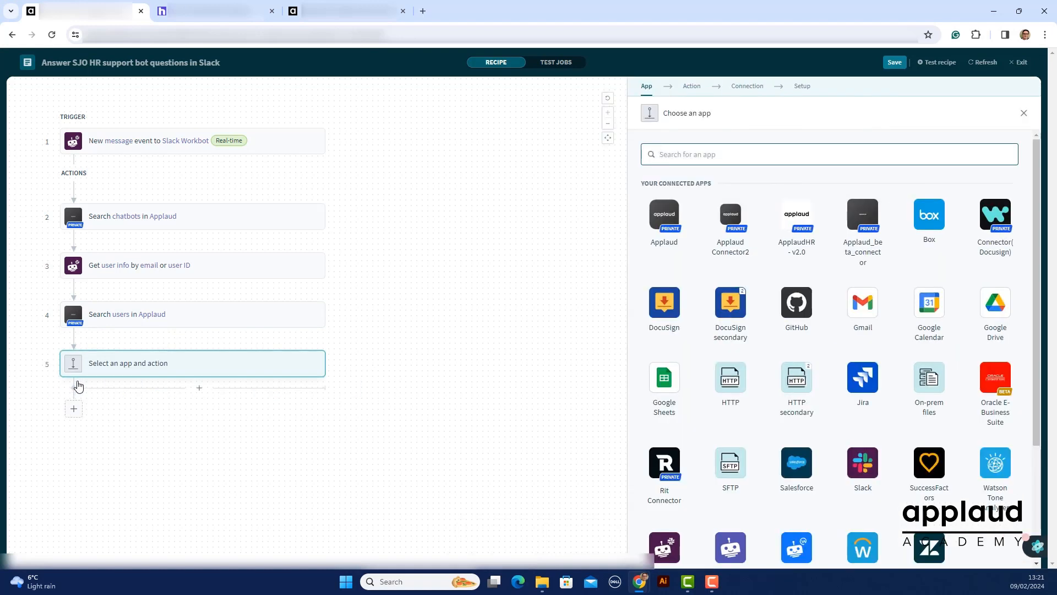
pyautogui.click(860, 216)
pyautogui.scroll(-3, 862, 220)
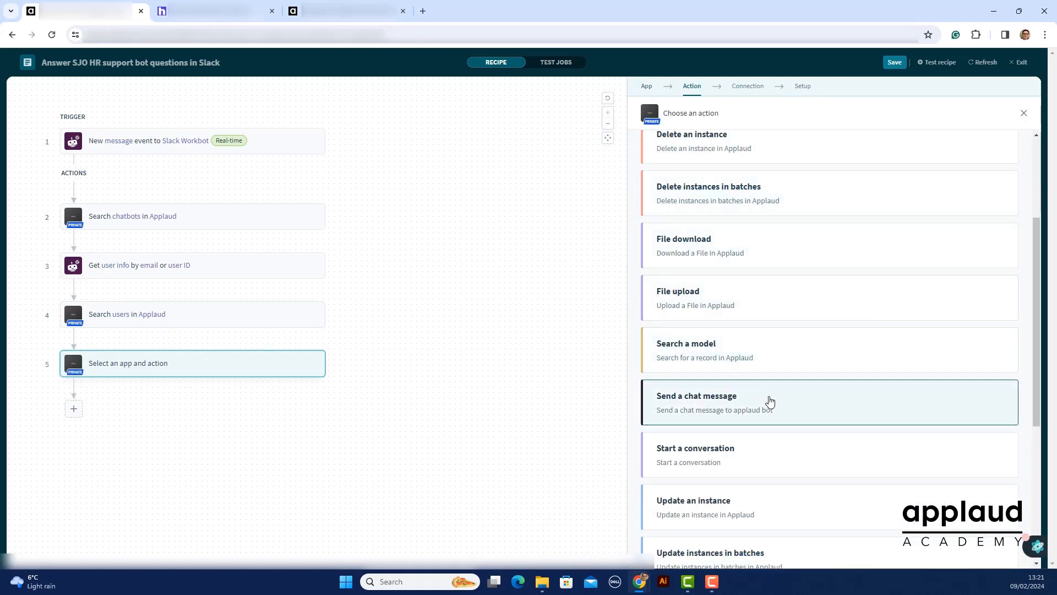
pyautogui.click(771, 399)
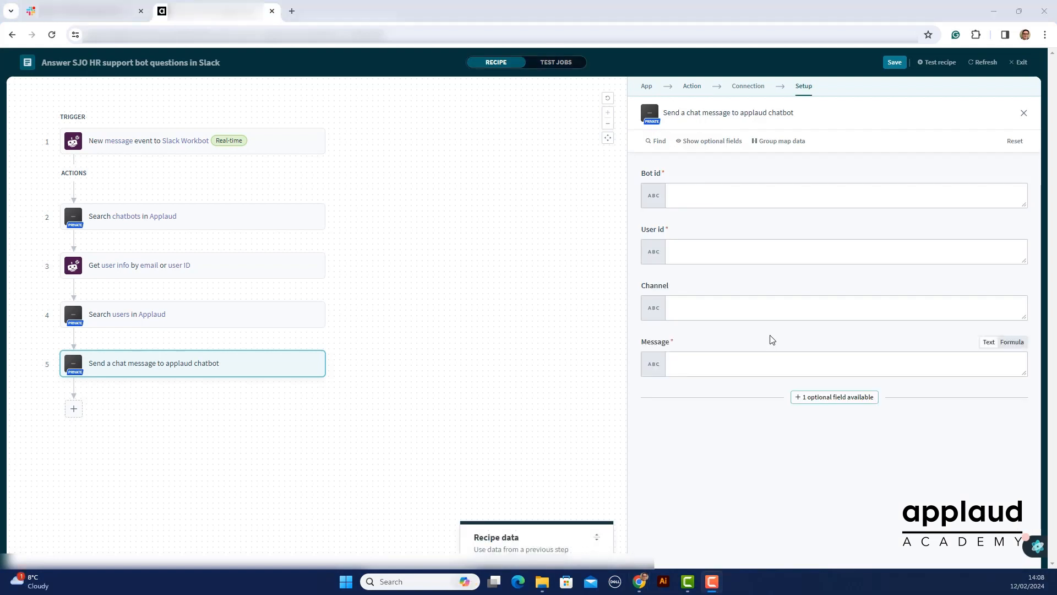
# Map the chat message action's Bot id to the Id datapill from the step 2 chatbot search
pyautogui.click(712, 199)
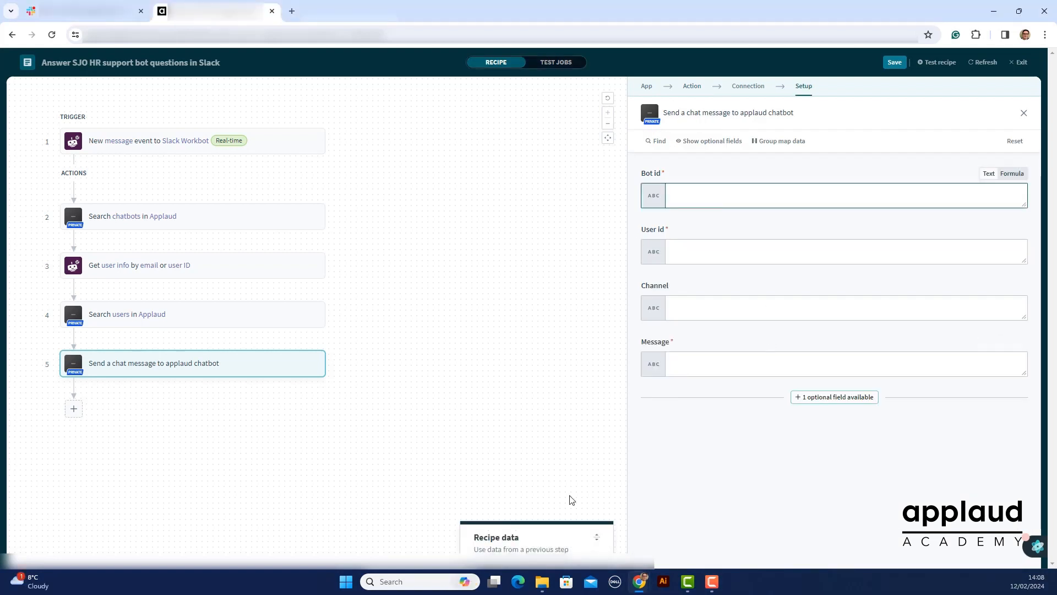
pyautogui.click(577, 539)
pyautogui.scroll(5, 578, 533)
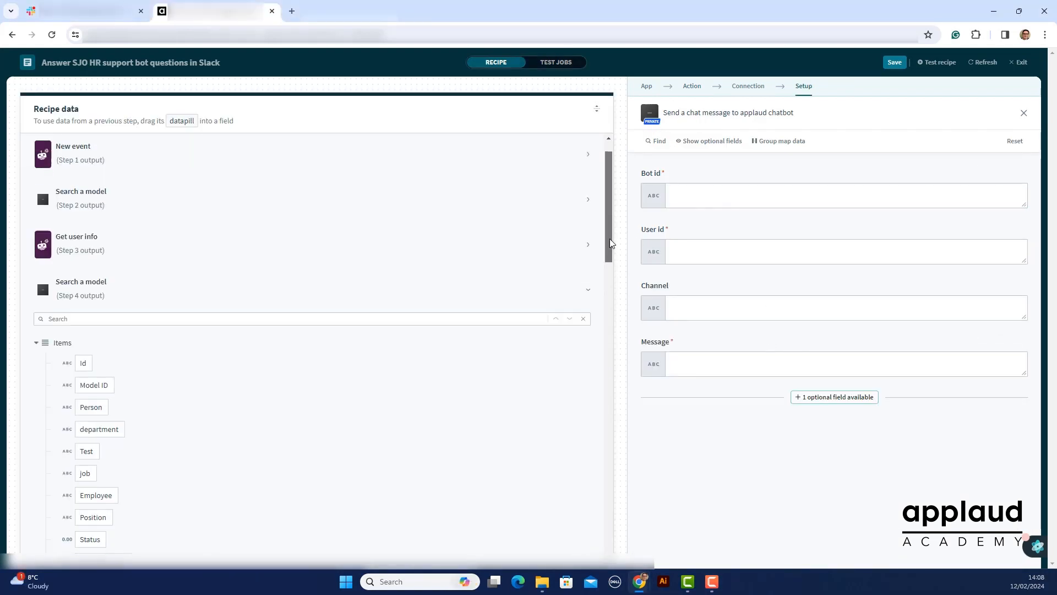
pyautogui.click(111, 233)
pyautogui.scroll(-2, 99, 231)
pyautogui.click(87, 230)
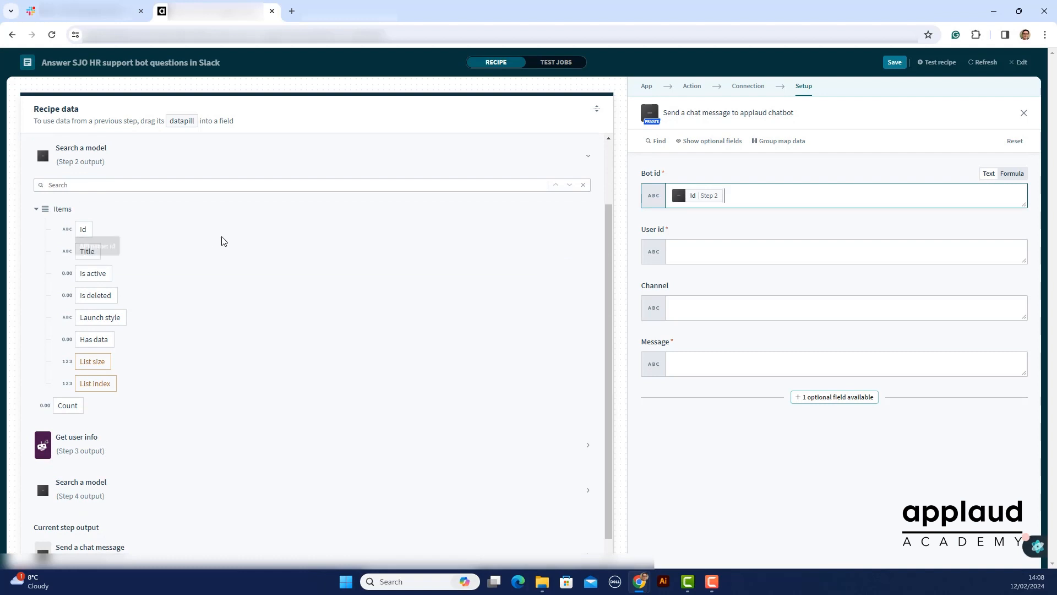
# Map the chat message action's User id to the User ID datapill from the step 4 user search
pyautogui.click(701, 257)
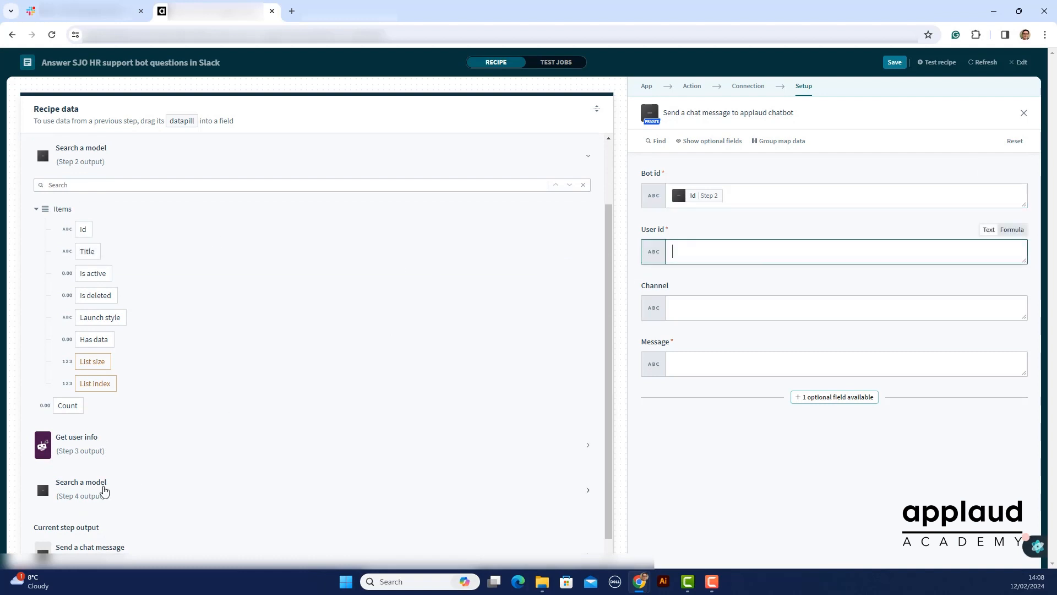
pyautogui.click(105, 491)
pyautogui.scroll(-15, 187, 463)
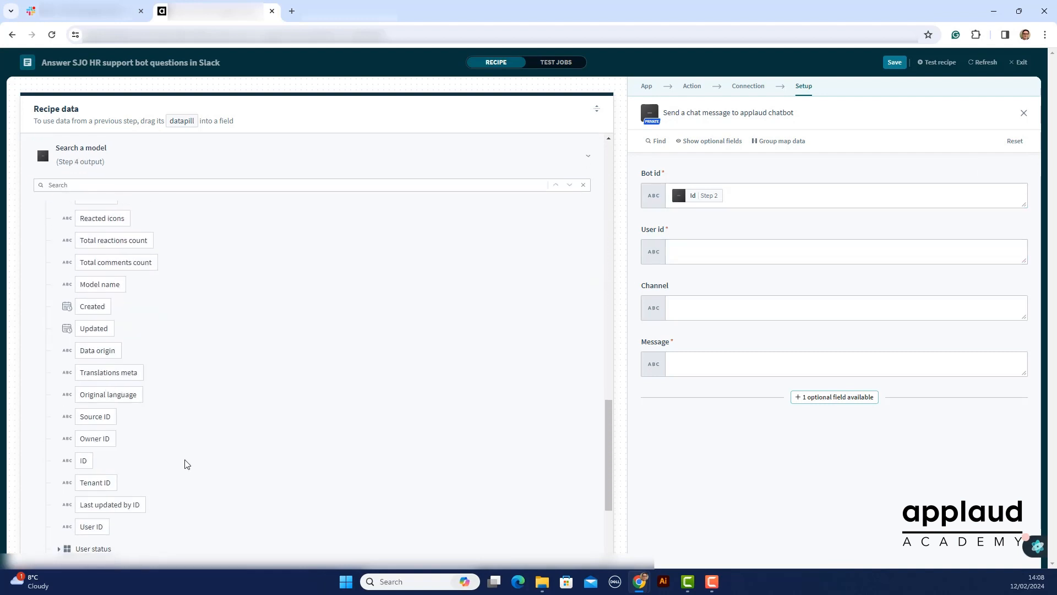
pyautogui.click(92, 527)
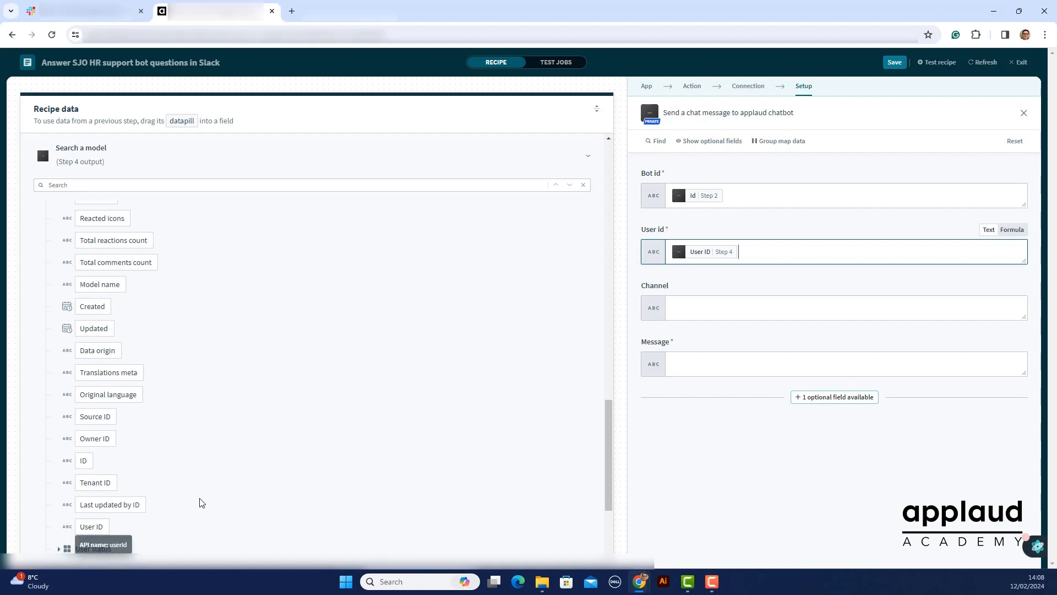
# Set the chat message's Channel to "Gen AI Ask HR bot" and map its Message to the Text datapill from the step 1 event
pyautogui.click(714, 312)
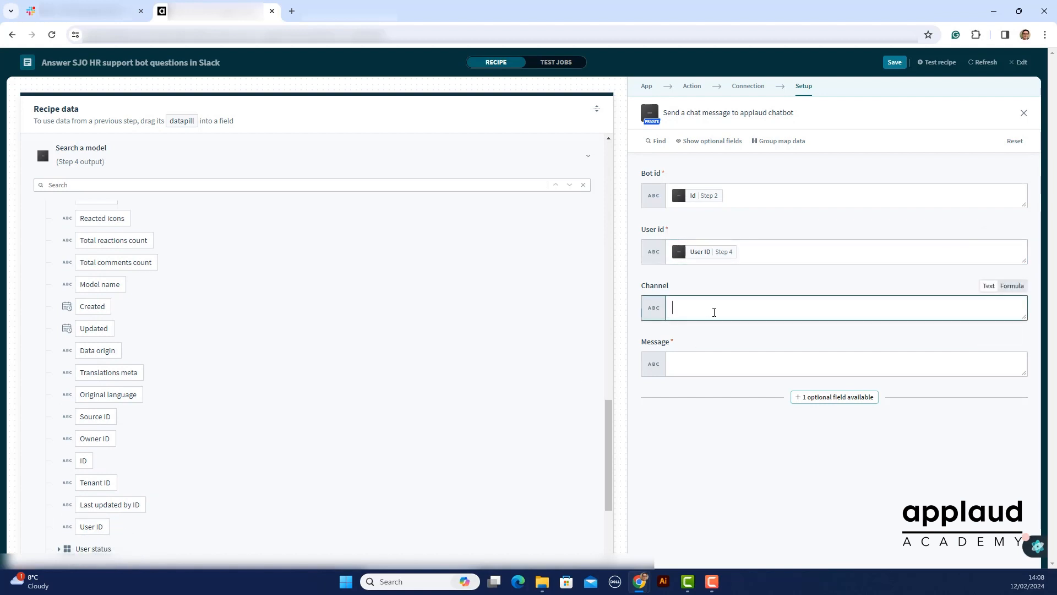
pyautogui.write('Gen AI Ask HR bot')
pyautogui.click(718, 358)
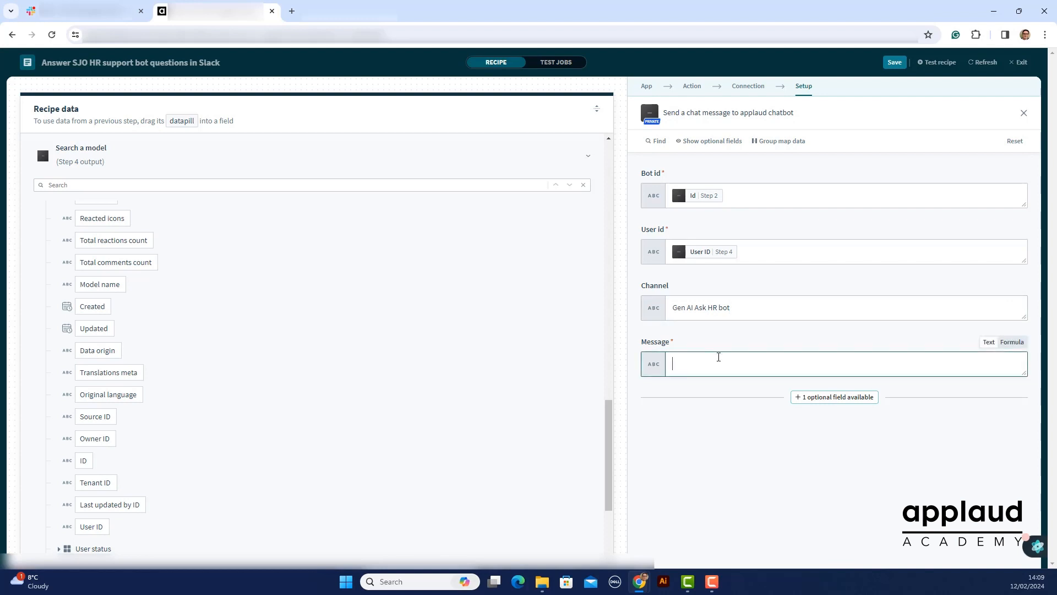
pyautogui.scroll(10, 220, 232)
pyautogui.scroll(10, 221, 232)
pyautogui.click(97, 189)
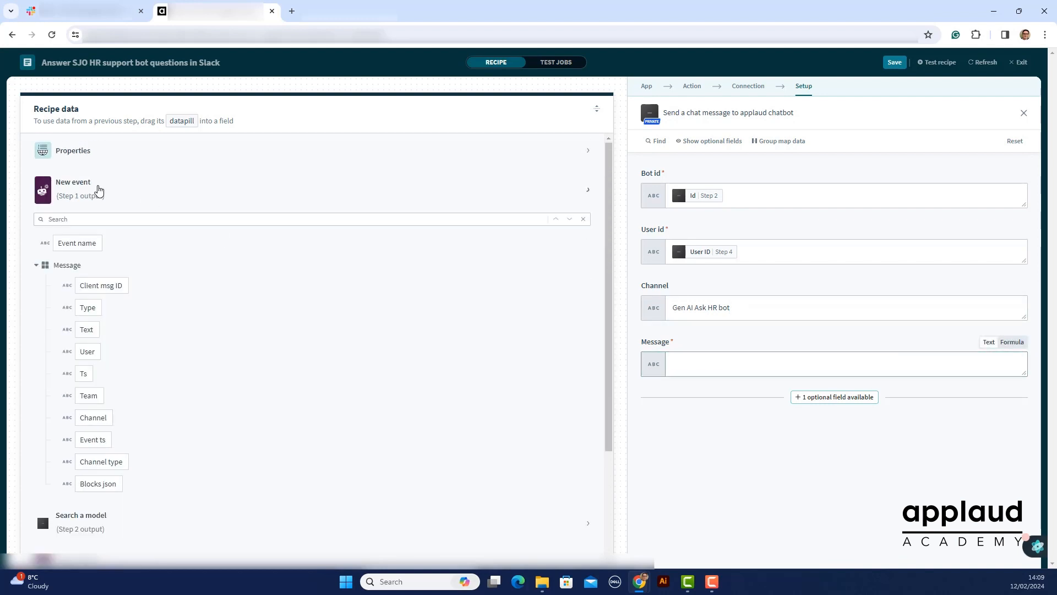
pyautogui.click(86, 295)
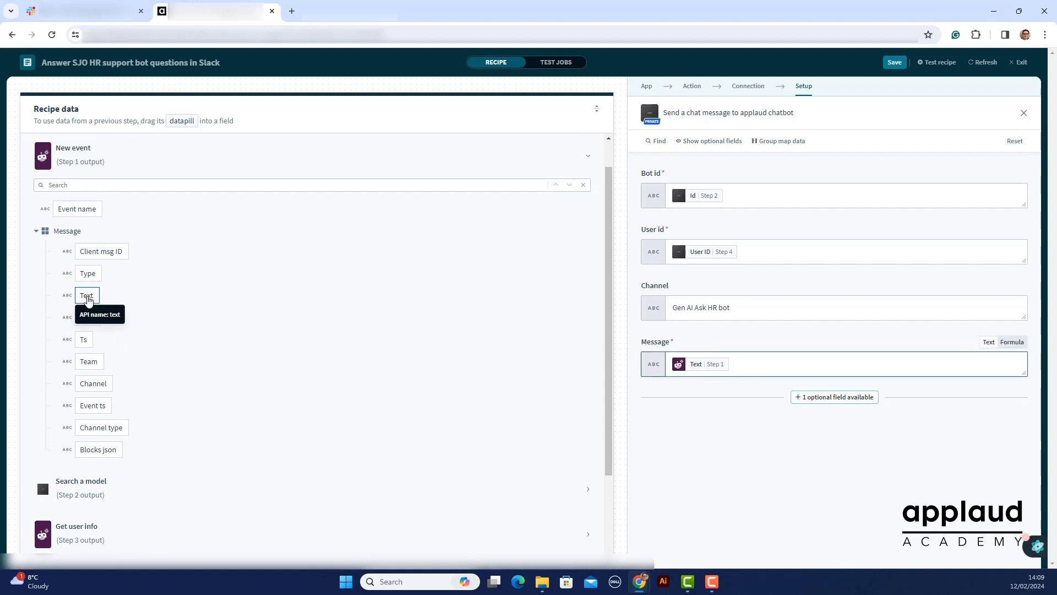
pyautogui.click(596, 113)
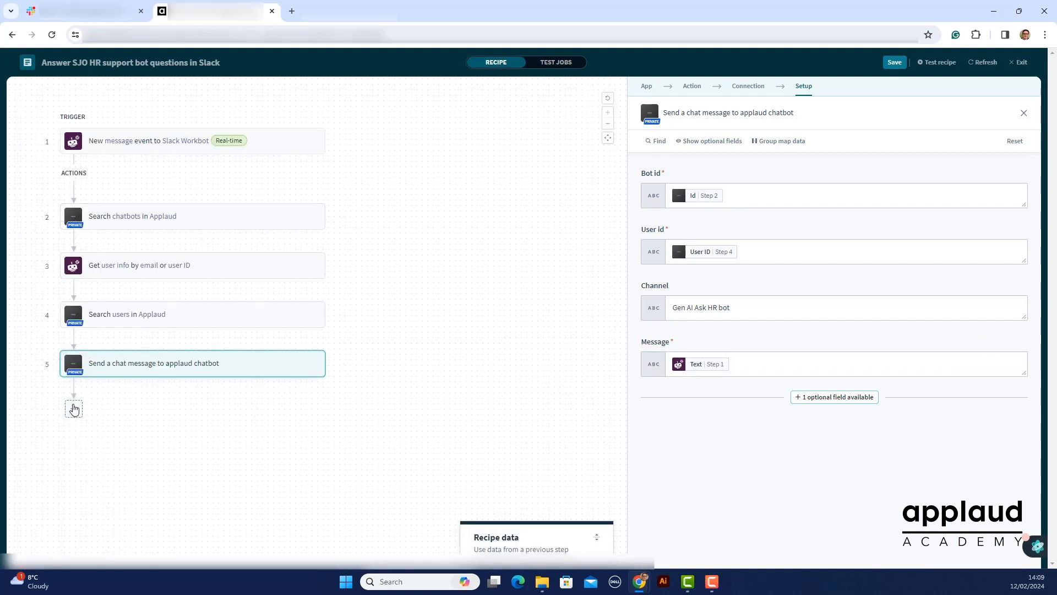
# Add a Workbot for Slack Post message action as step 6
pyautogui.click(74, 412)
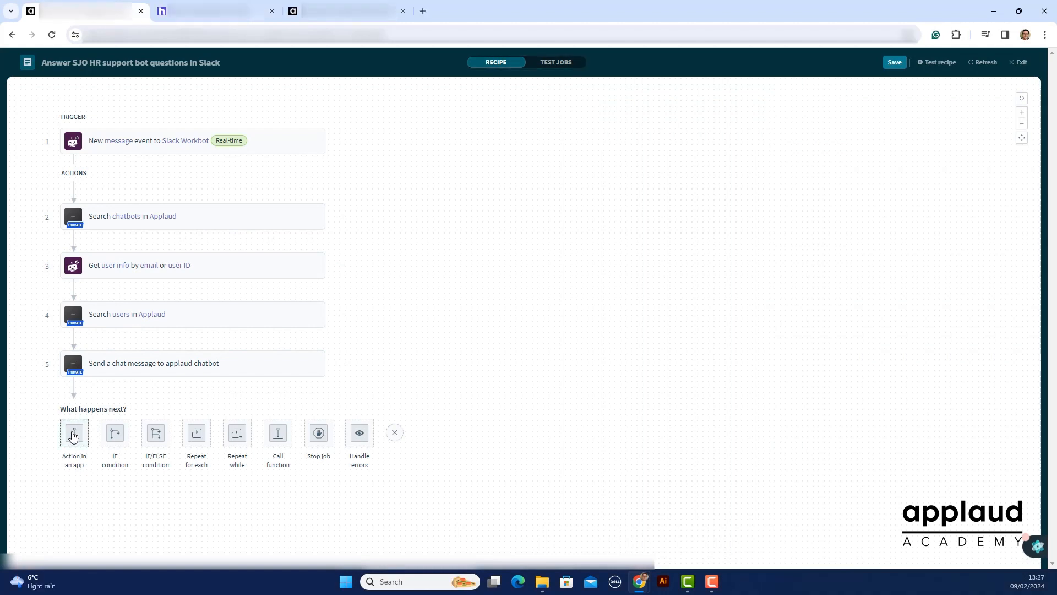
pyautogui.click(75, 432)
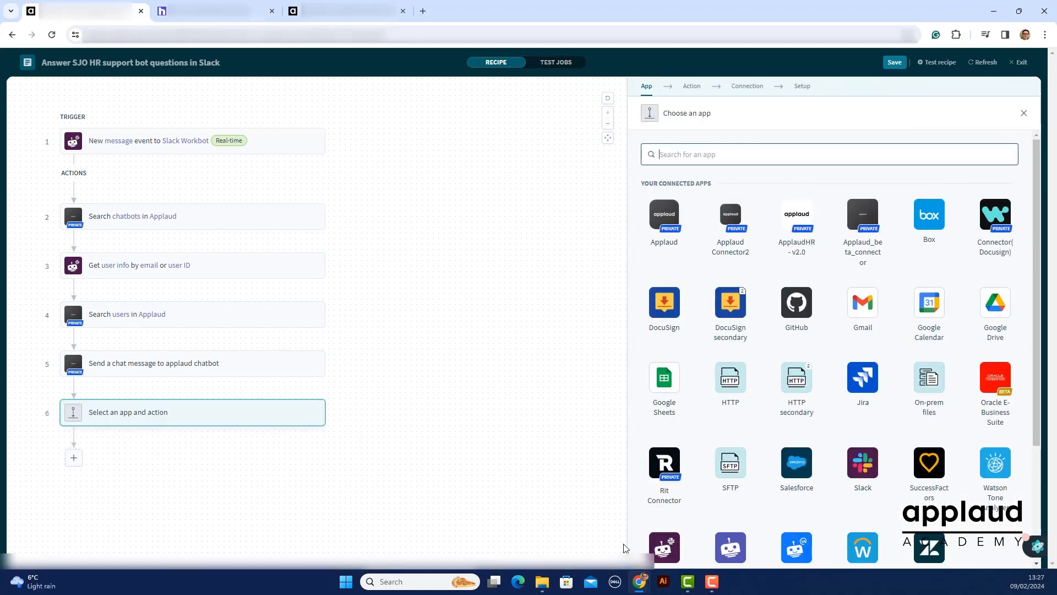
pyautogui.click(660, 550)
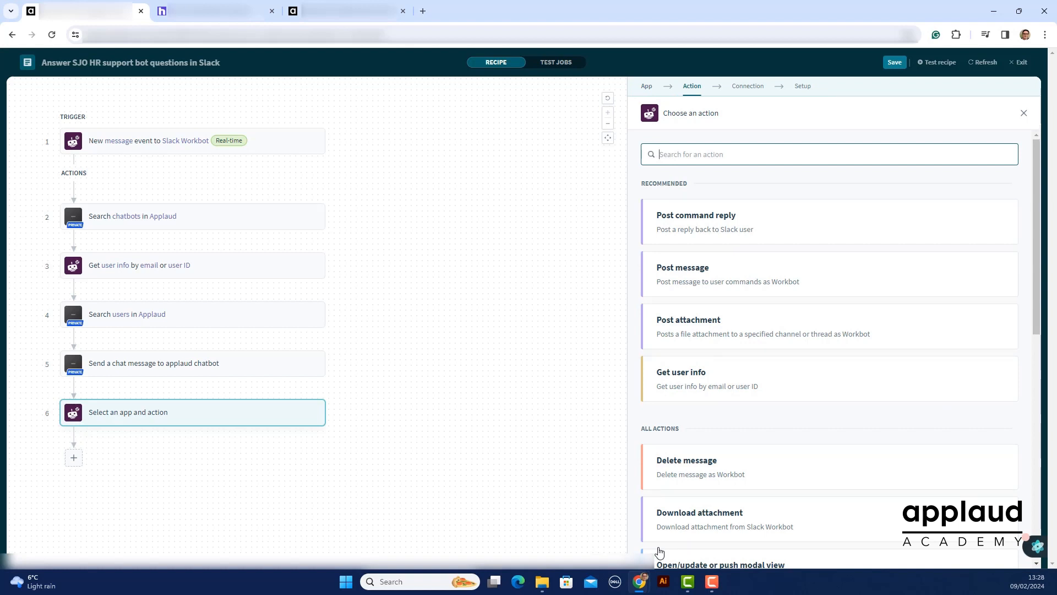
pyautogui.click(692, 274)
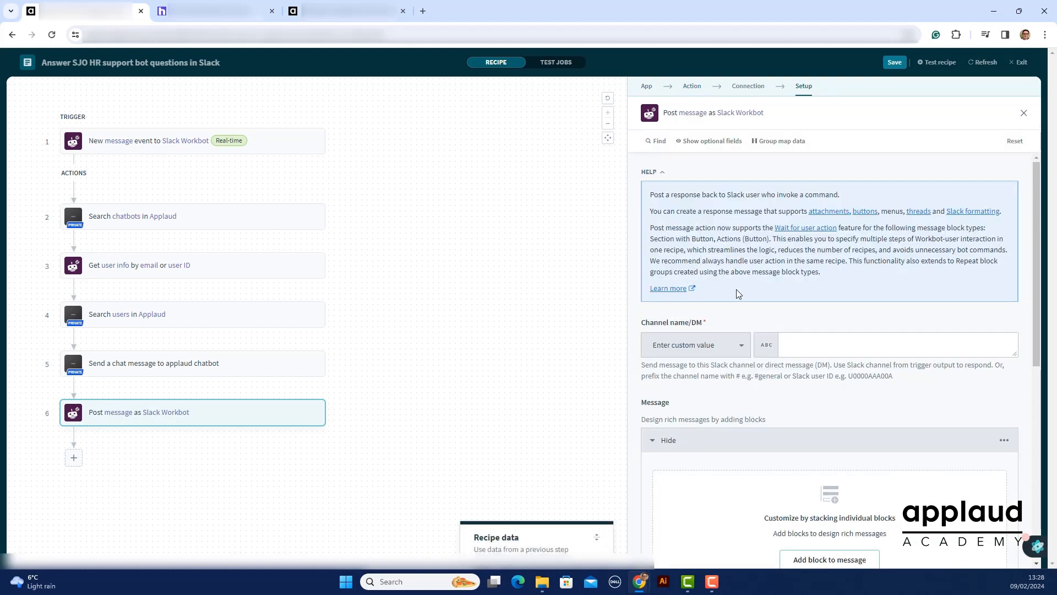
# Map the post message action's Channel name/DM to the Channel datapill from step 1
pyautogui.click(839, 346)
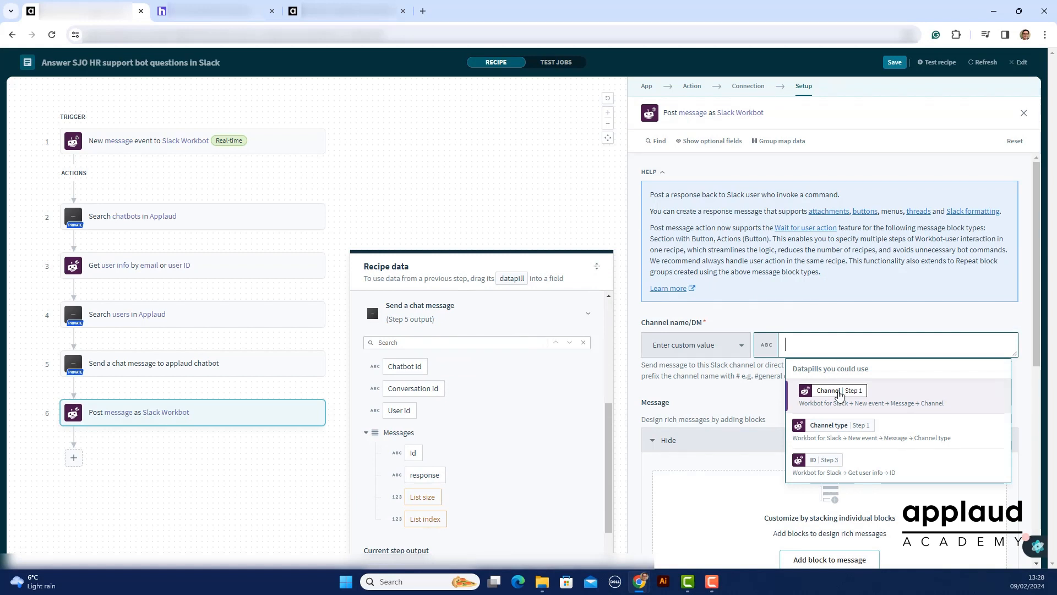
pyautogui.click(840, 392)
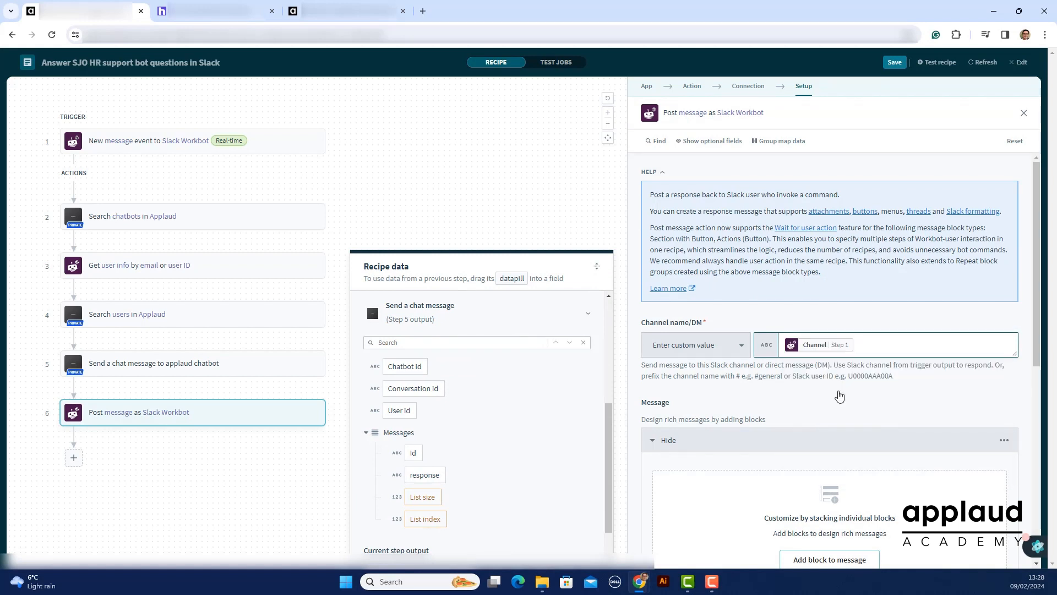
pyautogui.scroll(-4, 839, 395)
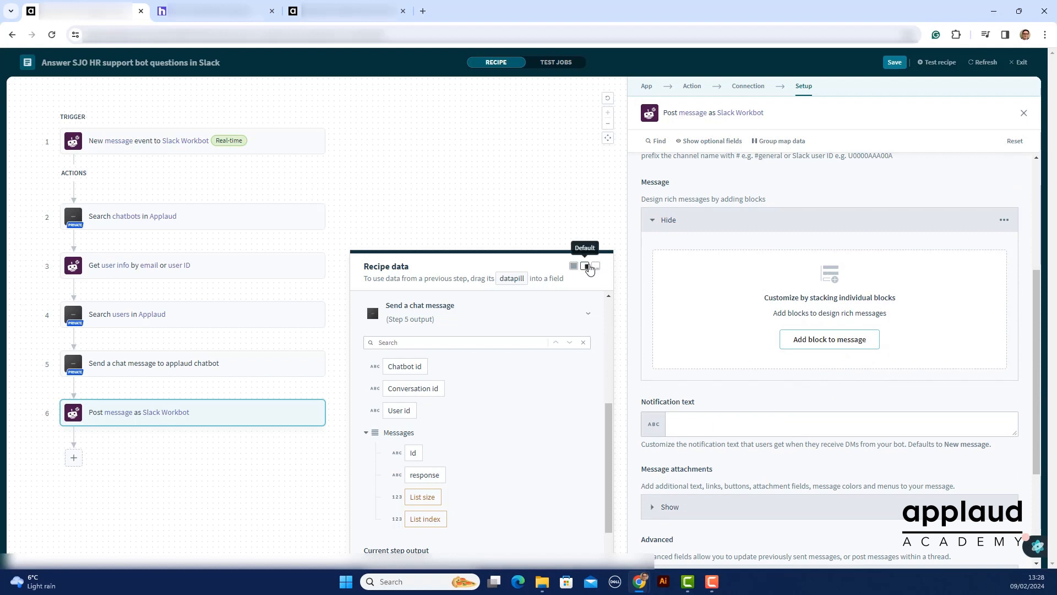
# Add a block of type "Section with text" to the step 6 post message action's Message
pyautogui.click(596, 268)
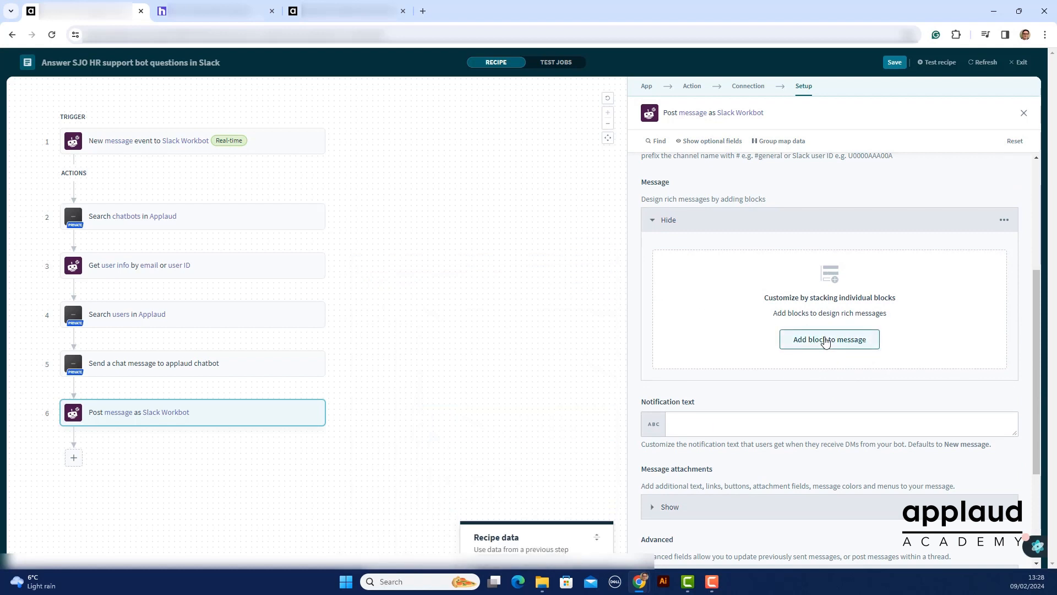
pyautogui.click(826, 341)
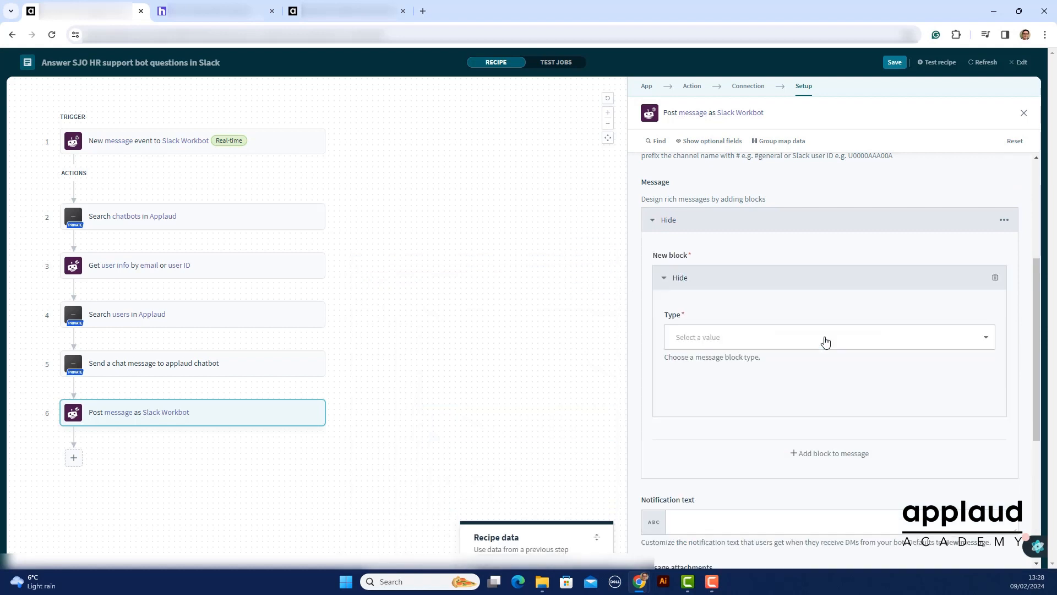
pyautogui.click(826, 342)
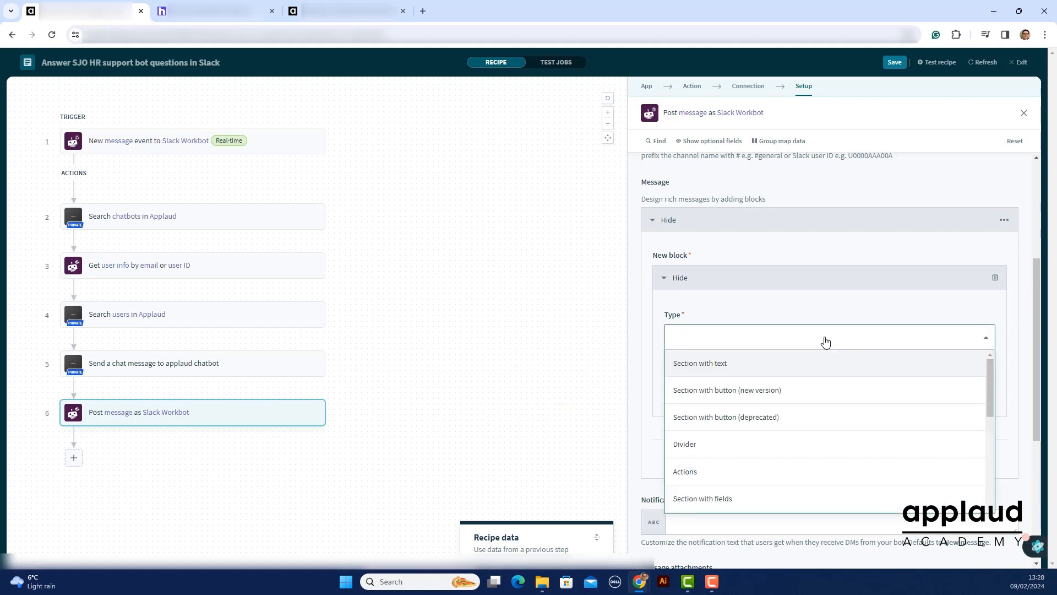
pyautogui.click(805, 364)
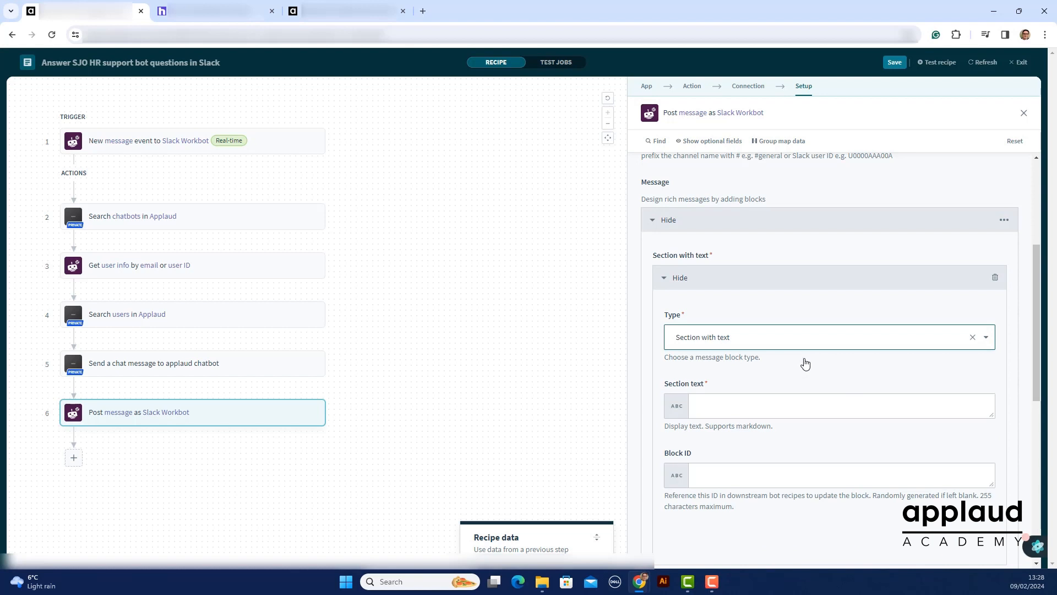
# Map the new block's Section text to the response datapill from the step 5 chat message output
pyautogui.click(788, 404)
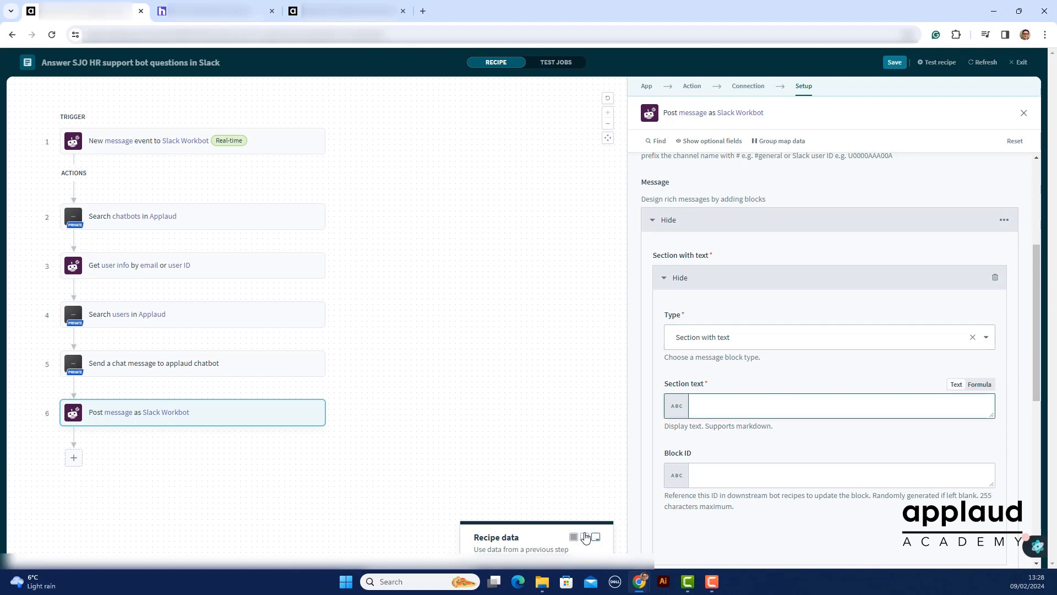
pyautogui.click(578, 539)
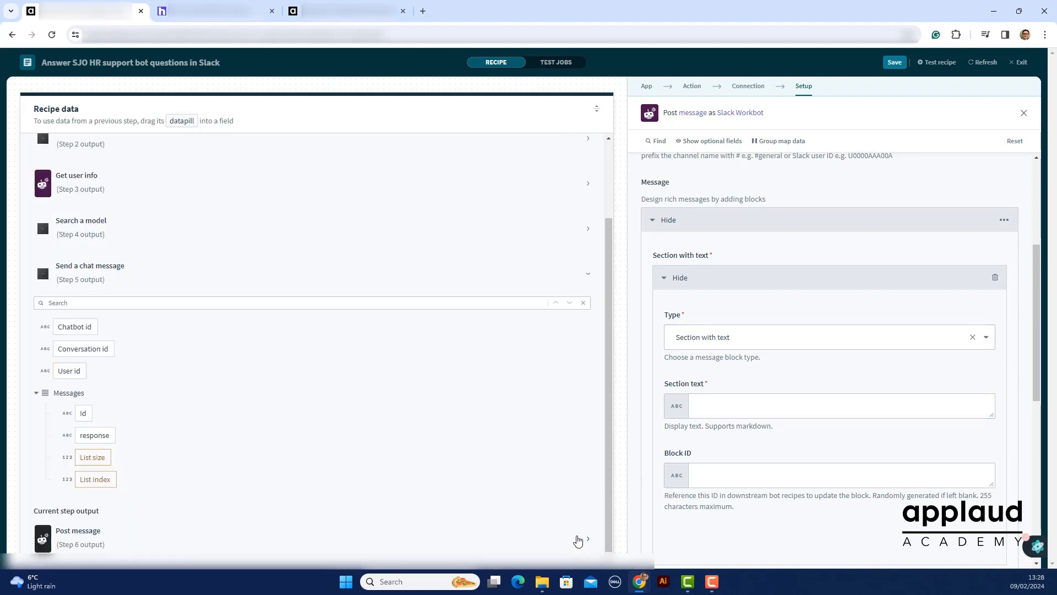
pyautogui.click(95, 435)
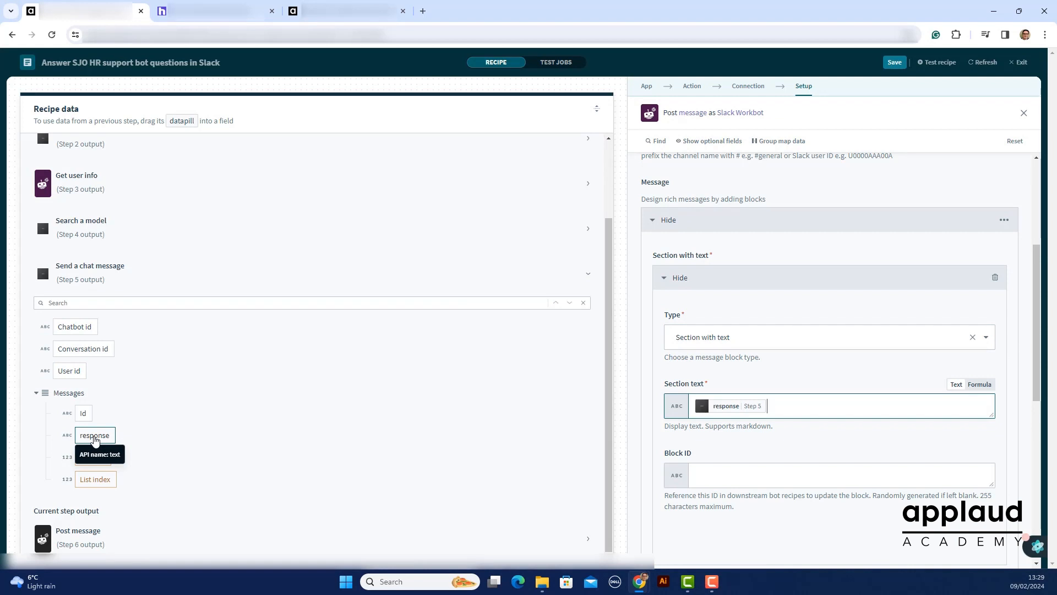
pyautogui.click(597, 109)
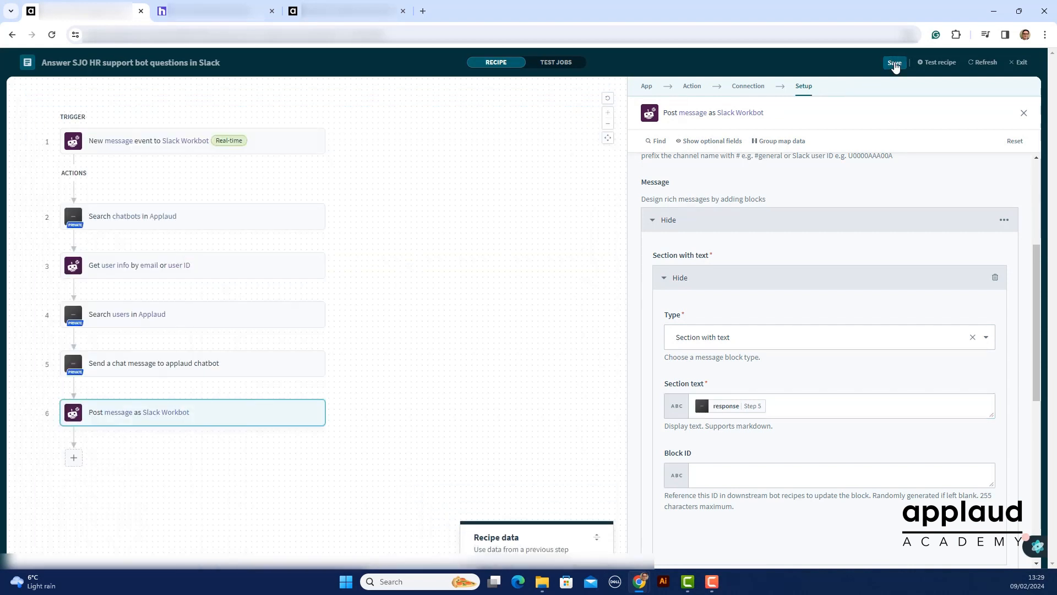
# Save the "Answer SJO HR support bot questions in Slack" recipe and exit the recipe editor
pyautogui.click(895, 63)
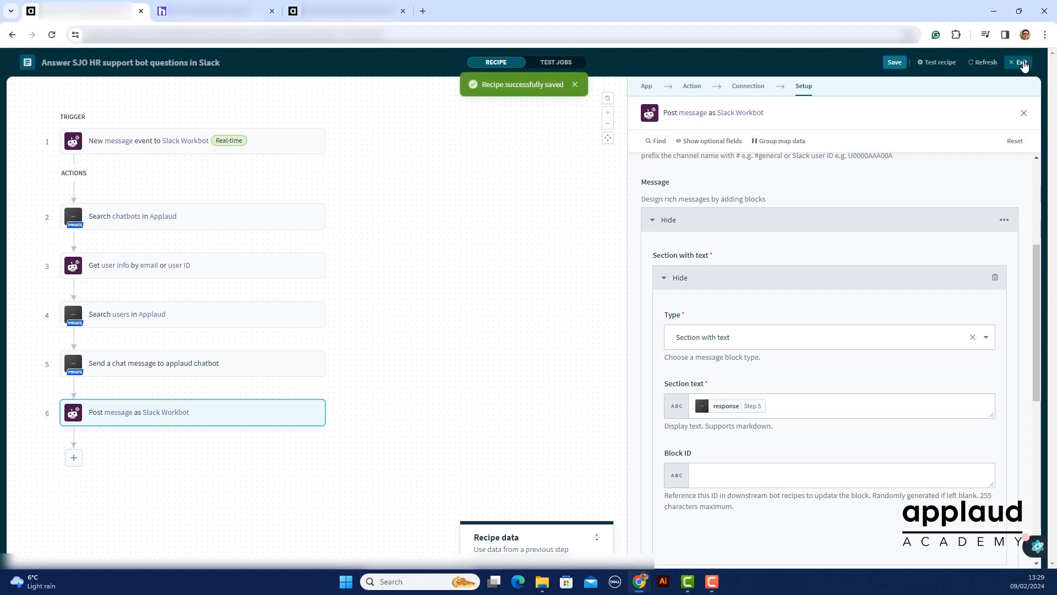
pyautogui.click(1021, 62)
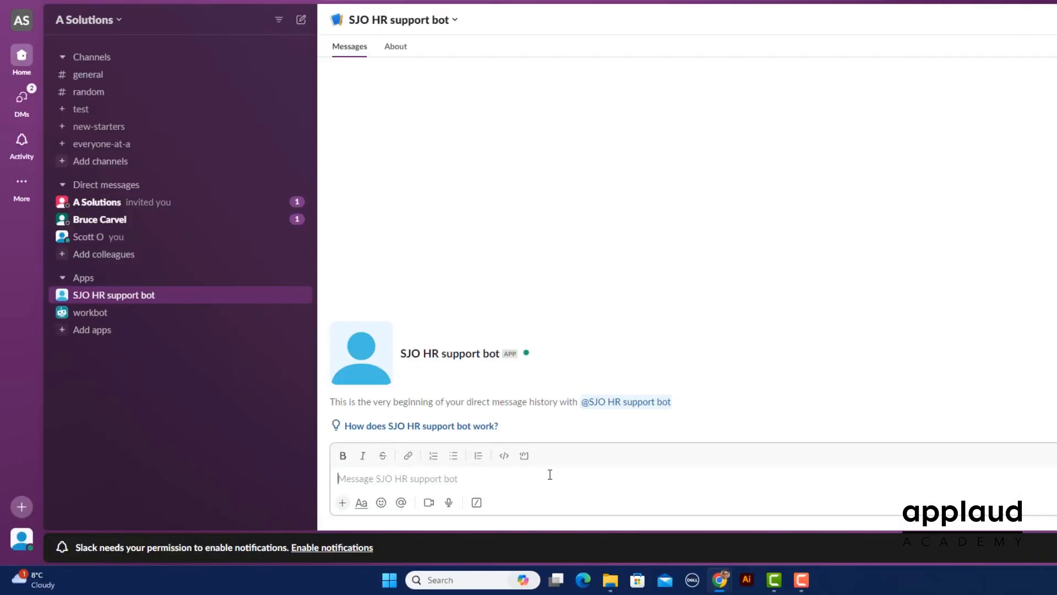
# In Slack, send the message "Hi" to the SJO HR support bot to test the recipe
pyautogui.write('Hi')
pyautogui.press('Return')
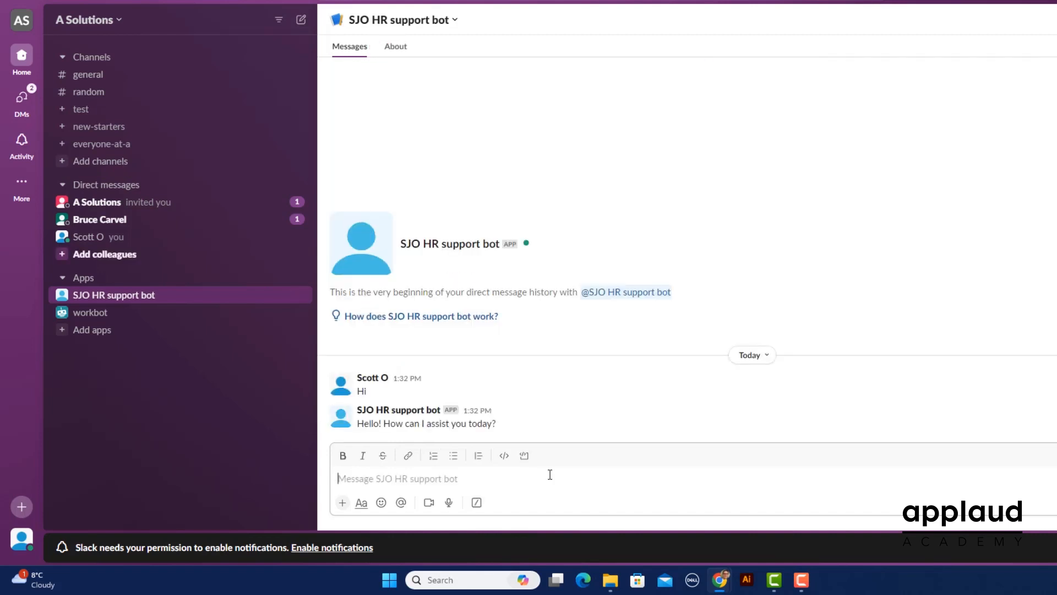
# Ask the bot "I'm looking to volunteer but I'm stuck for ideas. Do you know of a website where I can filter placements by location?"
pyautogui.write("I'm look")
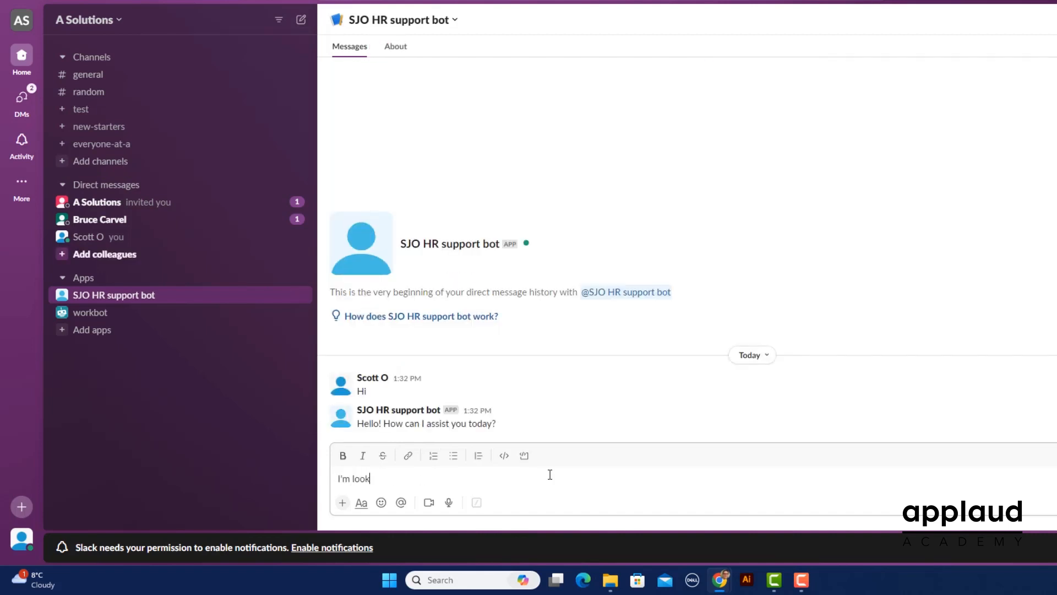
pyautogui.write("ing to volunteer but I'm stuck for ideas. D")
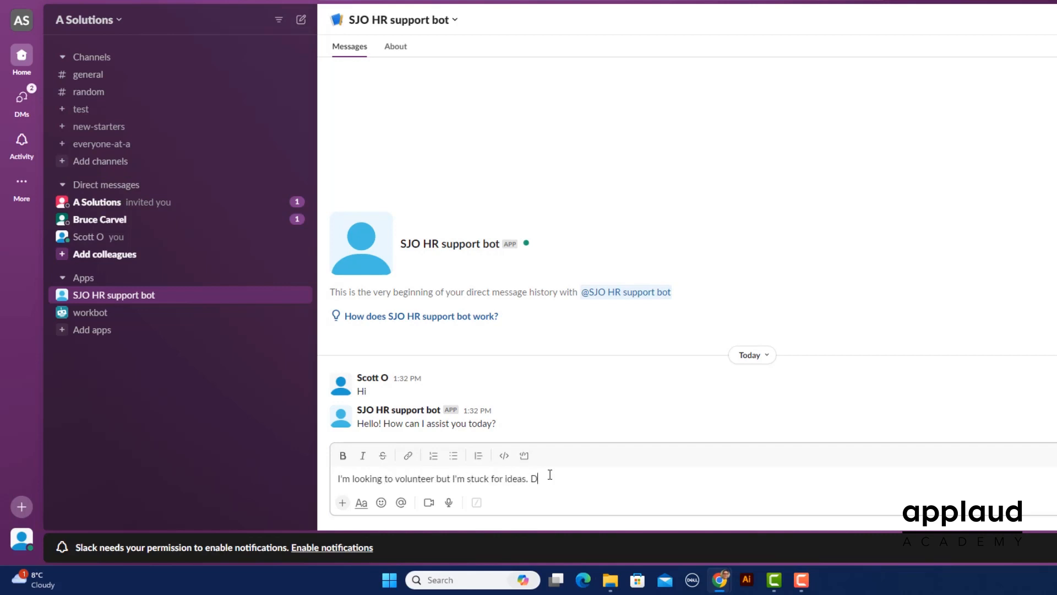
pyautogui.write('o you know of a website where I can')
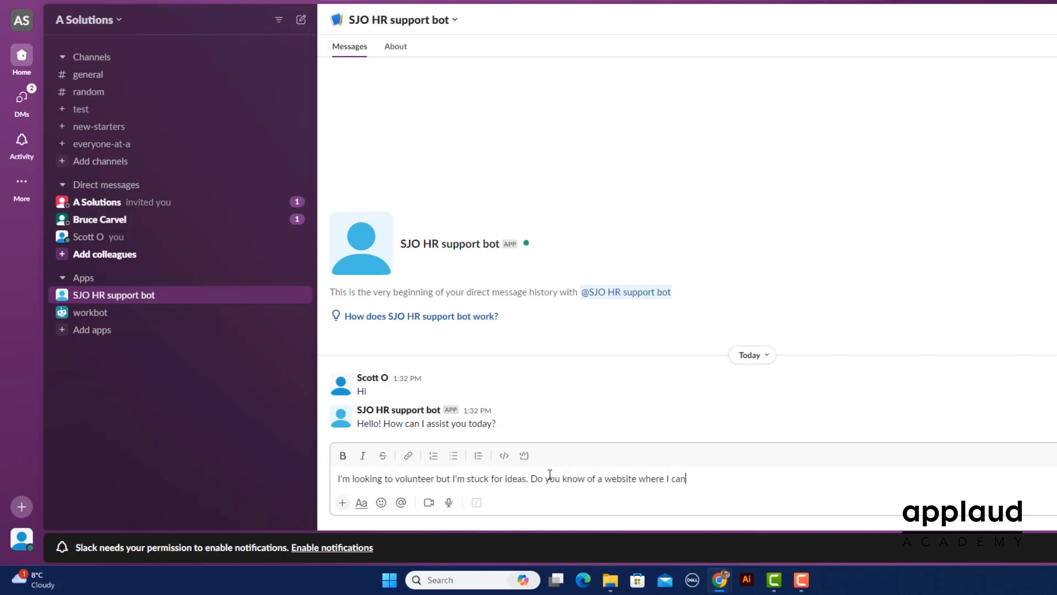
pyautogui.write(' filter placements by location?')
pyautogui.press('Return')
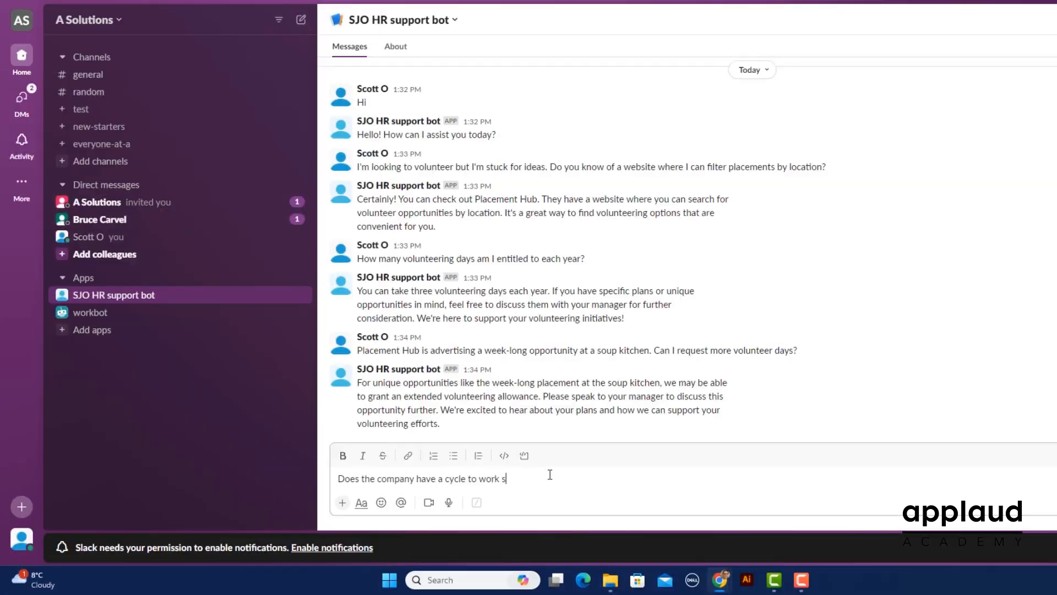
# Send the SJO HR support bot the question "Does the company have a cycle to work scheme?"
pyautogui.press('Return')
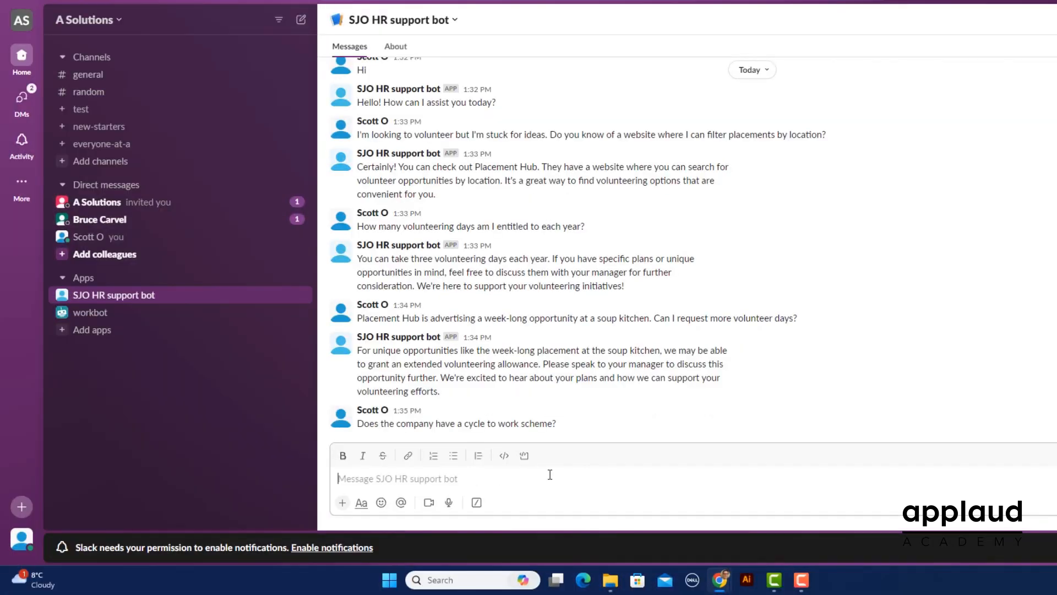